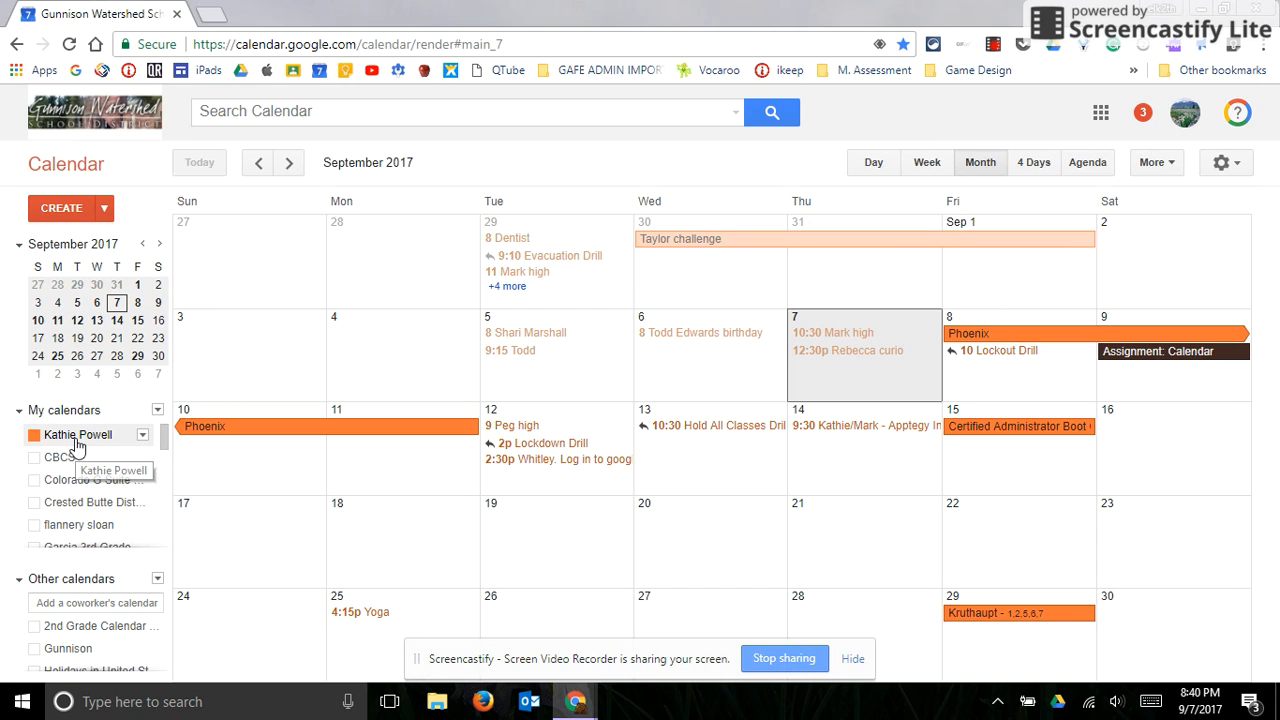
Step: Start a new calendar in My calendars and name it with the owner's surname followed by "Test Calendar"
{"action": "left_click", "coordinate": [89, 481]}
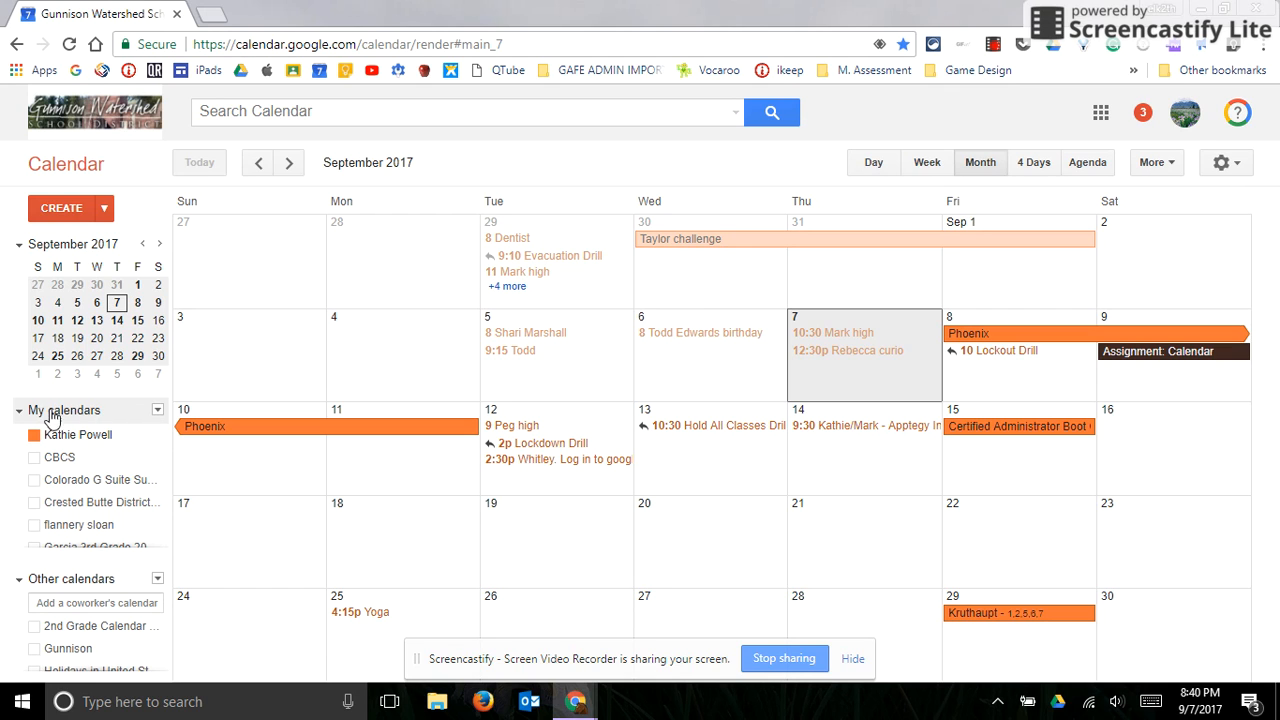
{"action": "left_click", "coordinate": [157, 412]}
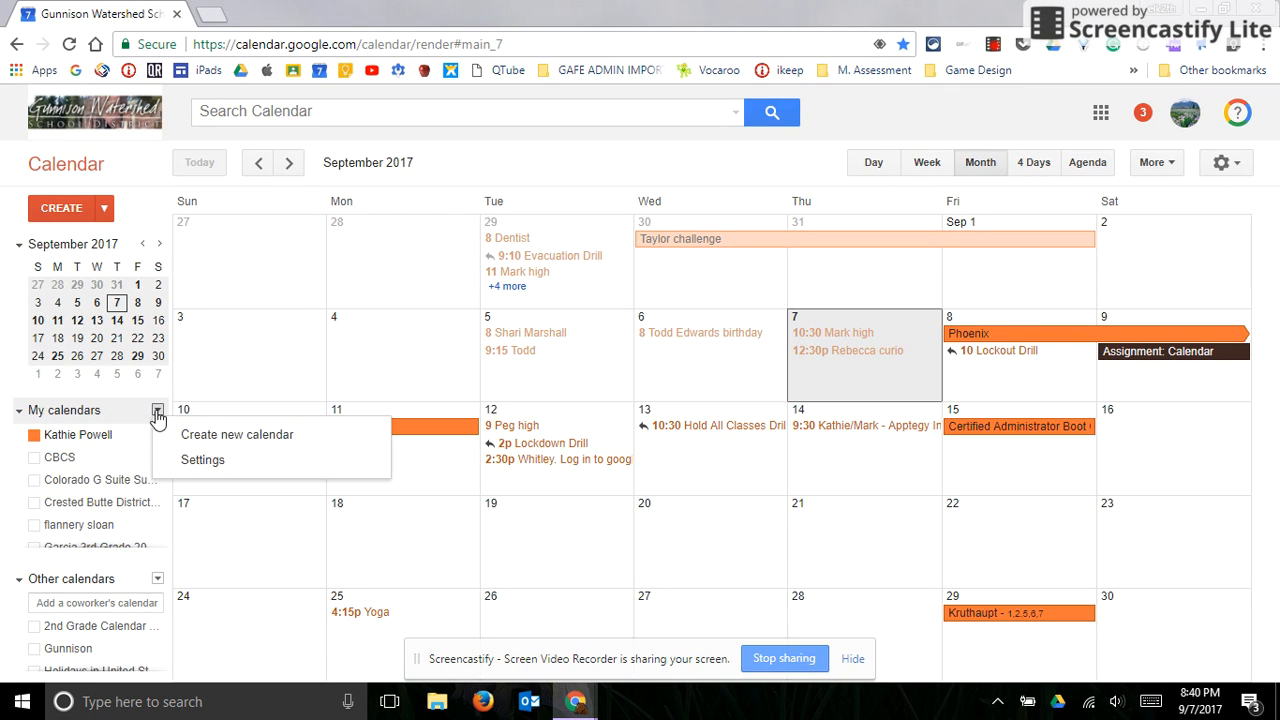
{"action": "left_click", "coordinate": [193, 437]}
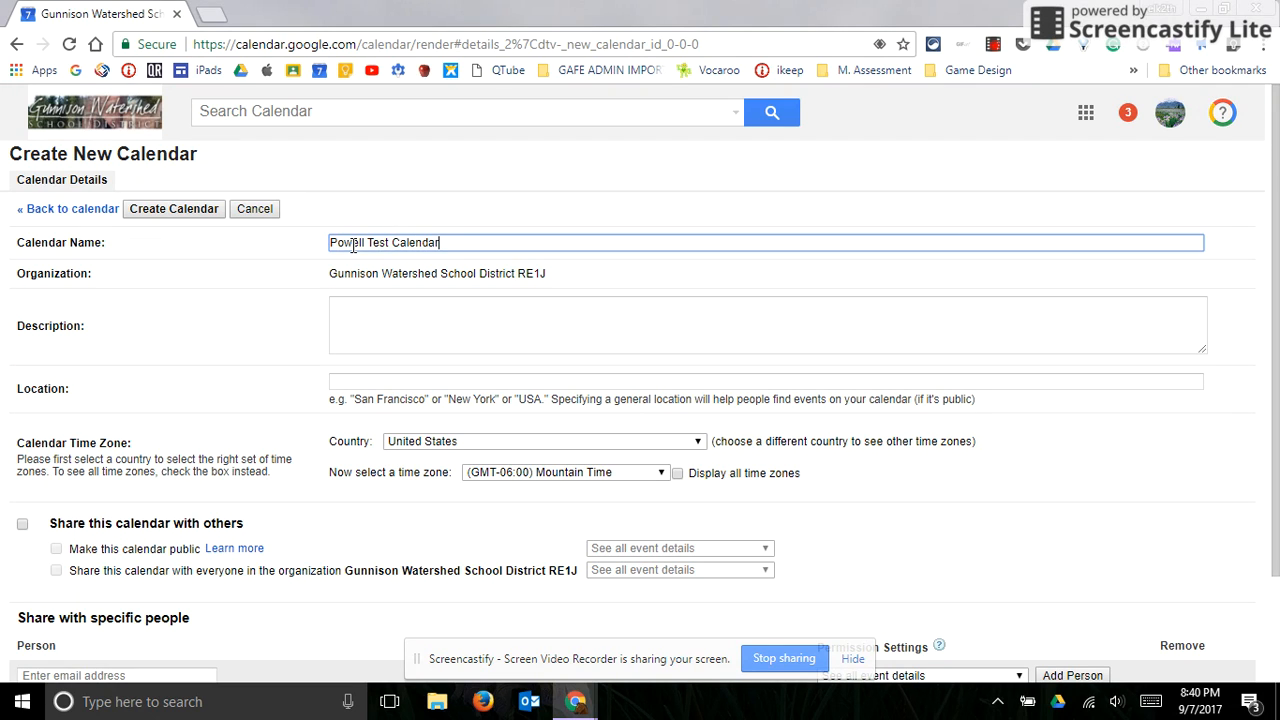
{"action": "left_click", "coordinate": [336, 316]}
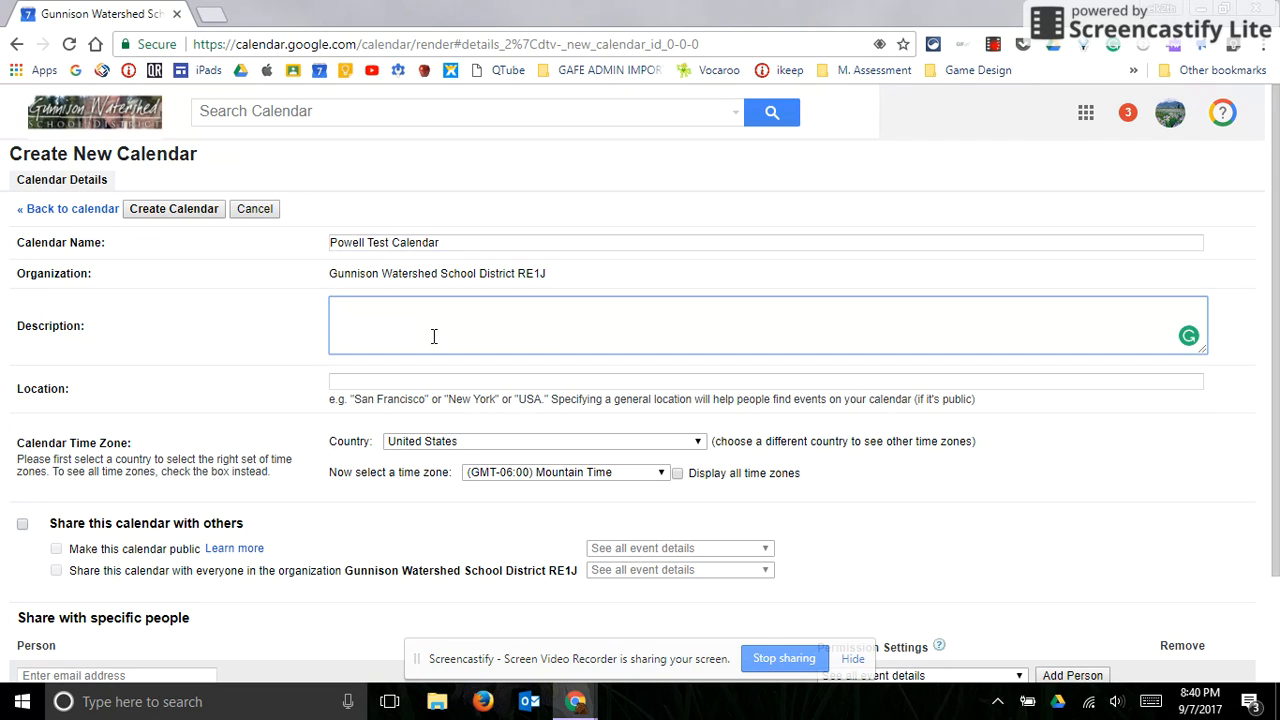
{"action": "scroll", "coordinate": [583, 450], "scroll_direction": "down", "scroll_amount": 1}
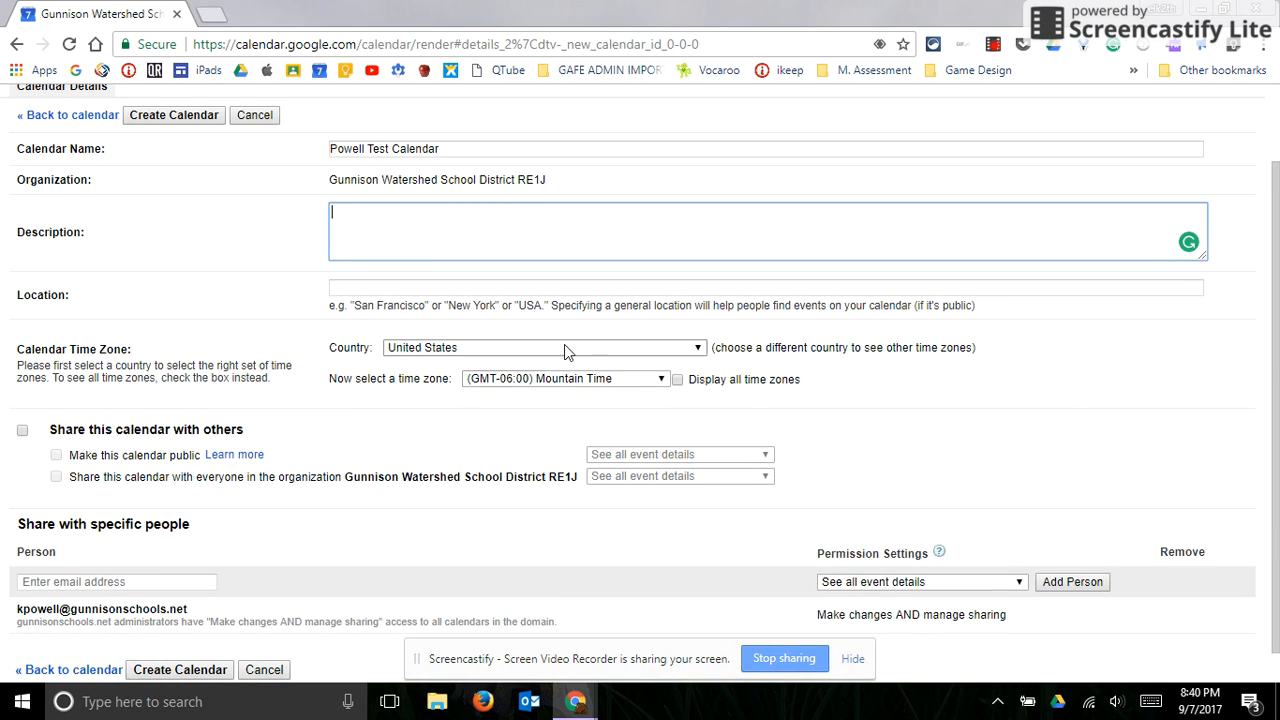
Step: Try sharing the new calendar with everyone in the organization, and turn sharing back off
{"action": "left_click", "coordinate": [22, 431]}
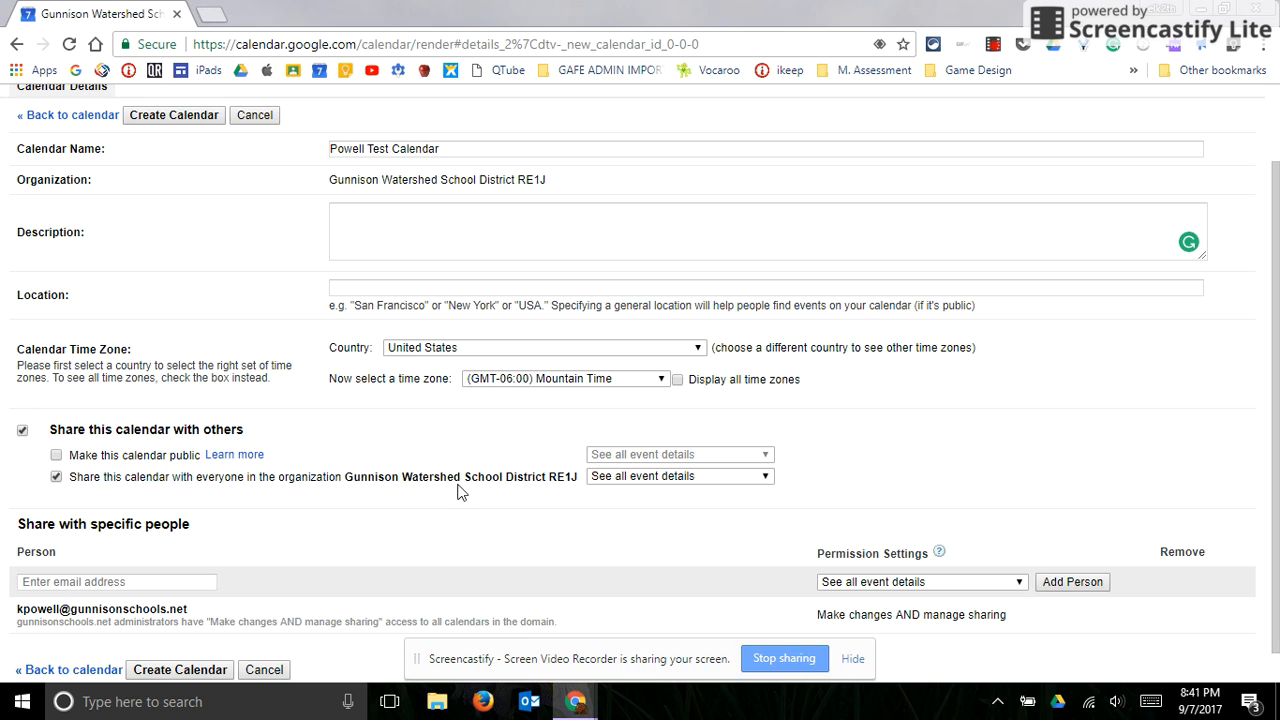
{"action": "left_click", "coordinate": [22, 431]}
{"action": "scroll", "coordinate": [250, 490], "scroll_direction": "down", "scroll_amount": 1}
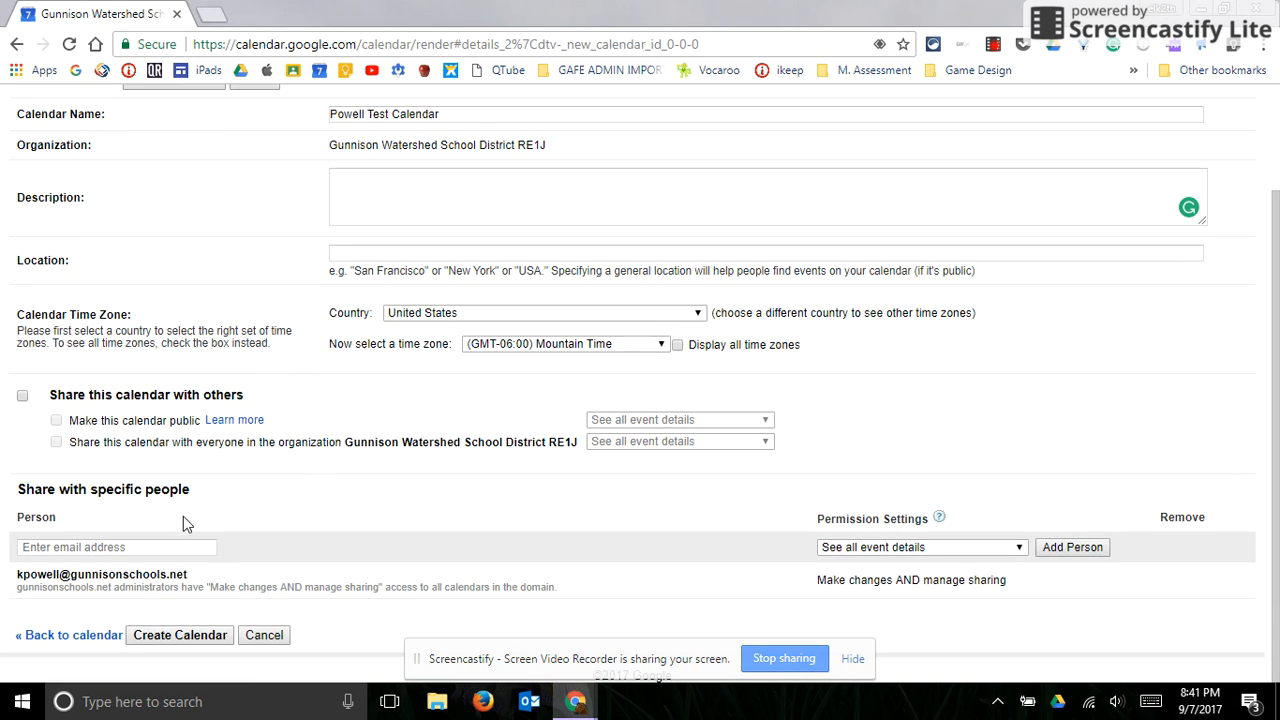
Step: Check the email and permission fields for sharing with specific people, and create the calendar without adding anyone
{"action": "left_click", "coordinate": [147, 548]}
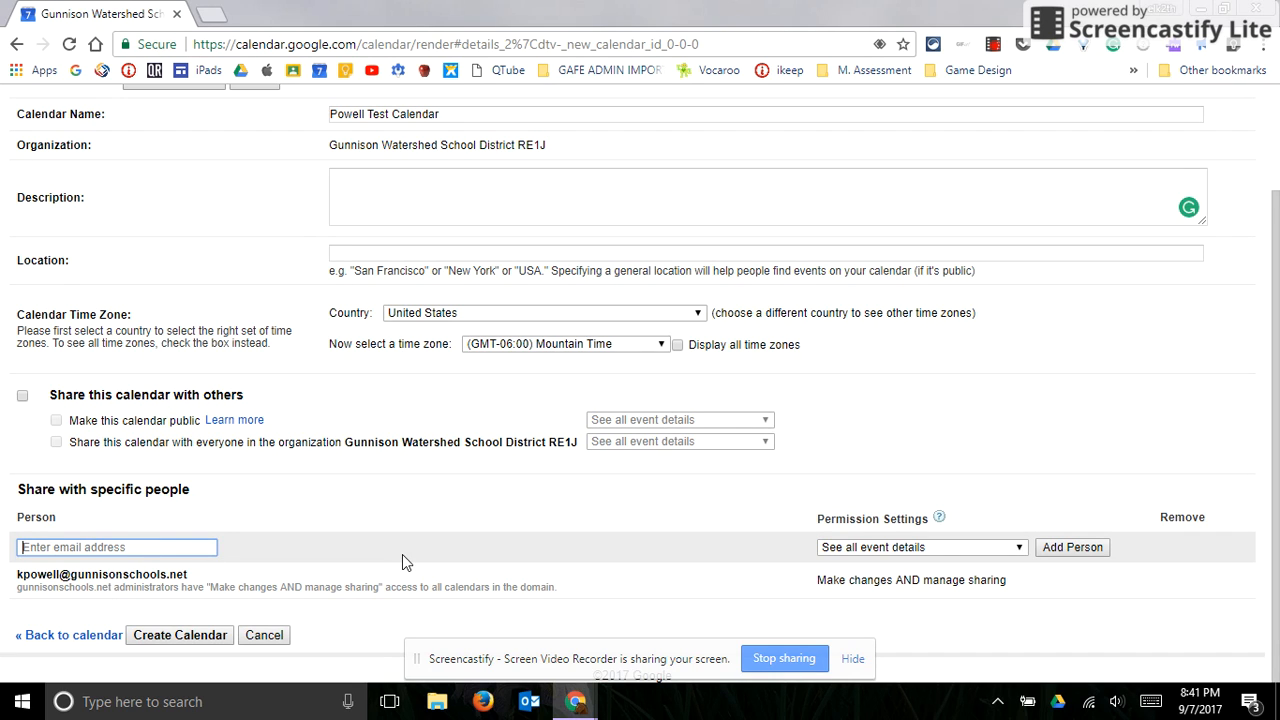
{"action": "left_click", "coordinate": [1020, 548]}
{"action": "left_click", "coordinate": [1021, 550]}
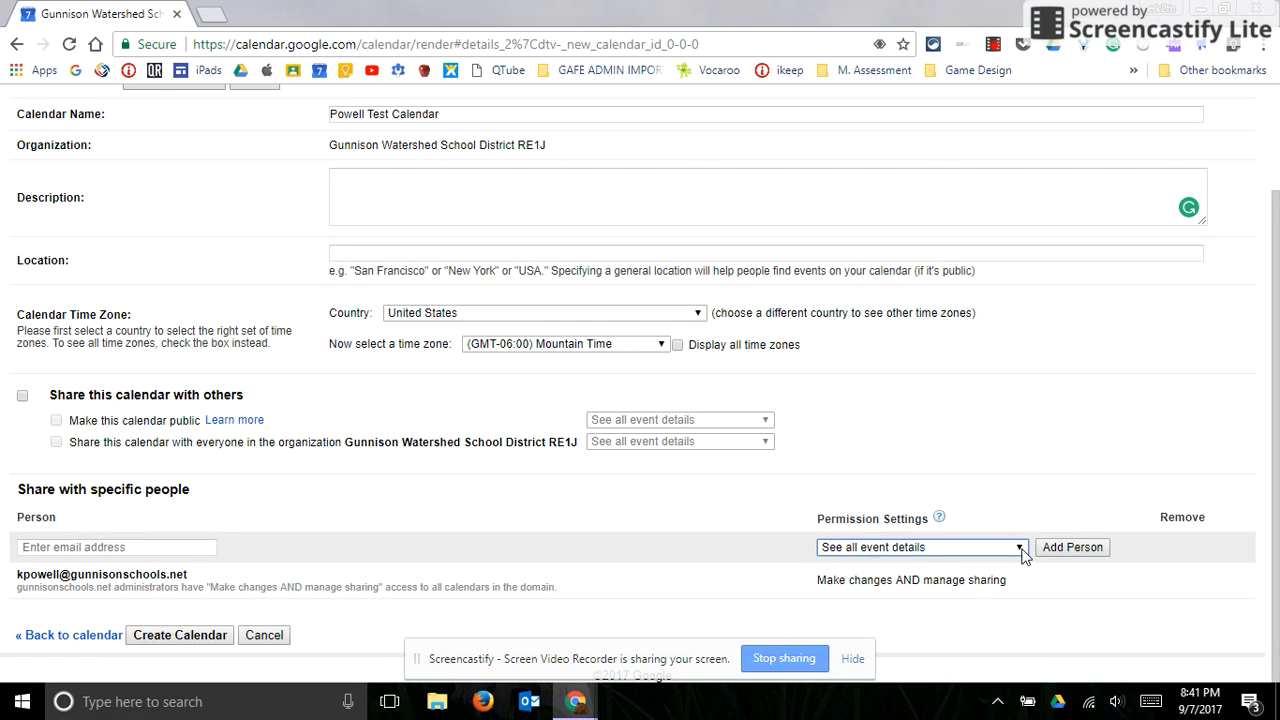
{"action": "scroll", "coordinate": [980, 425], "scroll_direction": "up", "scroll_amount": 3}
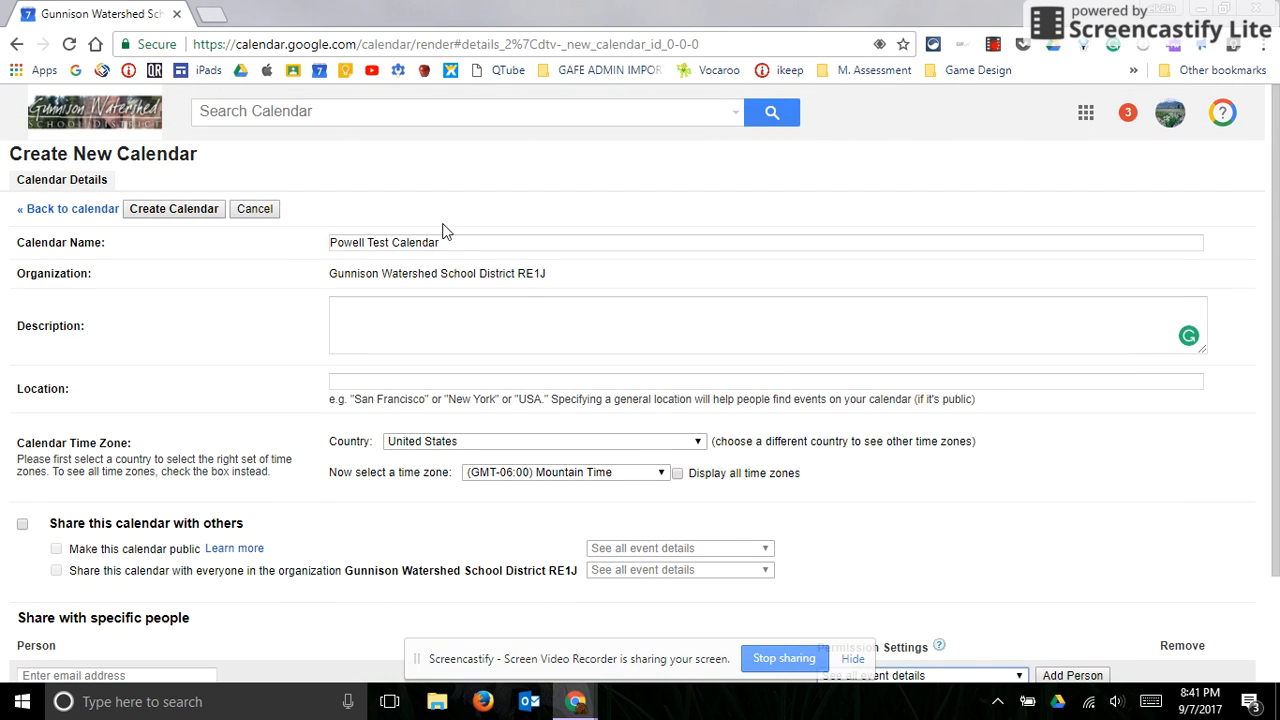
{"action": "left_click", "coordinate": [187, 216]}
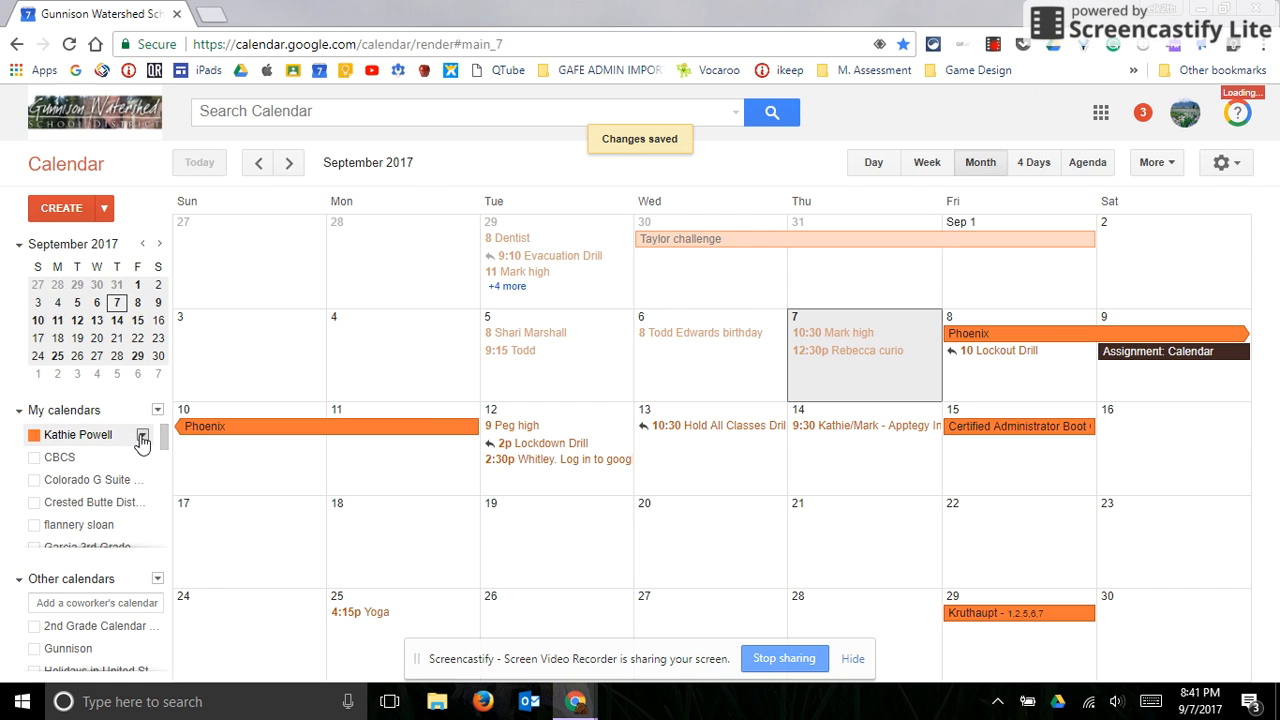
Step: Display only the Colorado G Suite calendar
{"action": "left_click", "coordinate": [142, 435]}
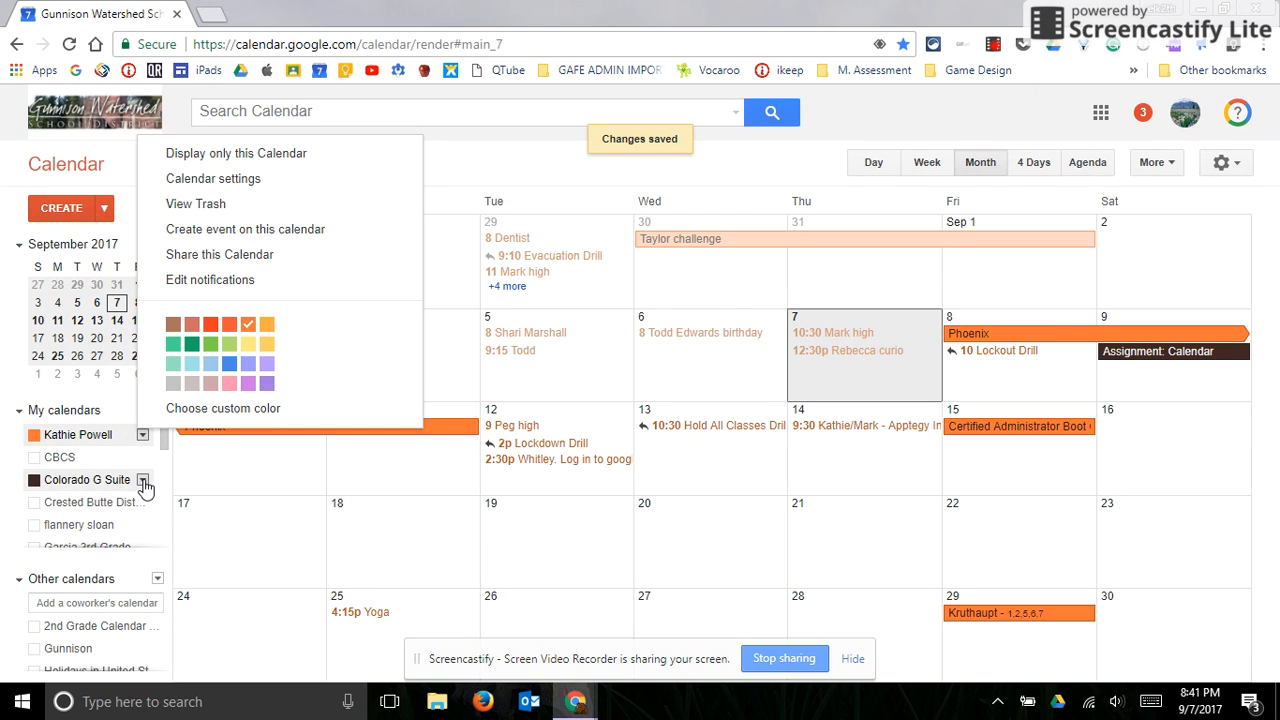
{"action": "left_click", "coordinate": [143, 481]}
{"action": "left_click", "coordinate": [216, 167]}
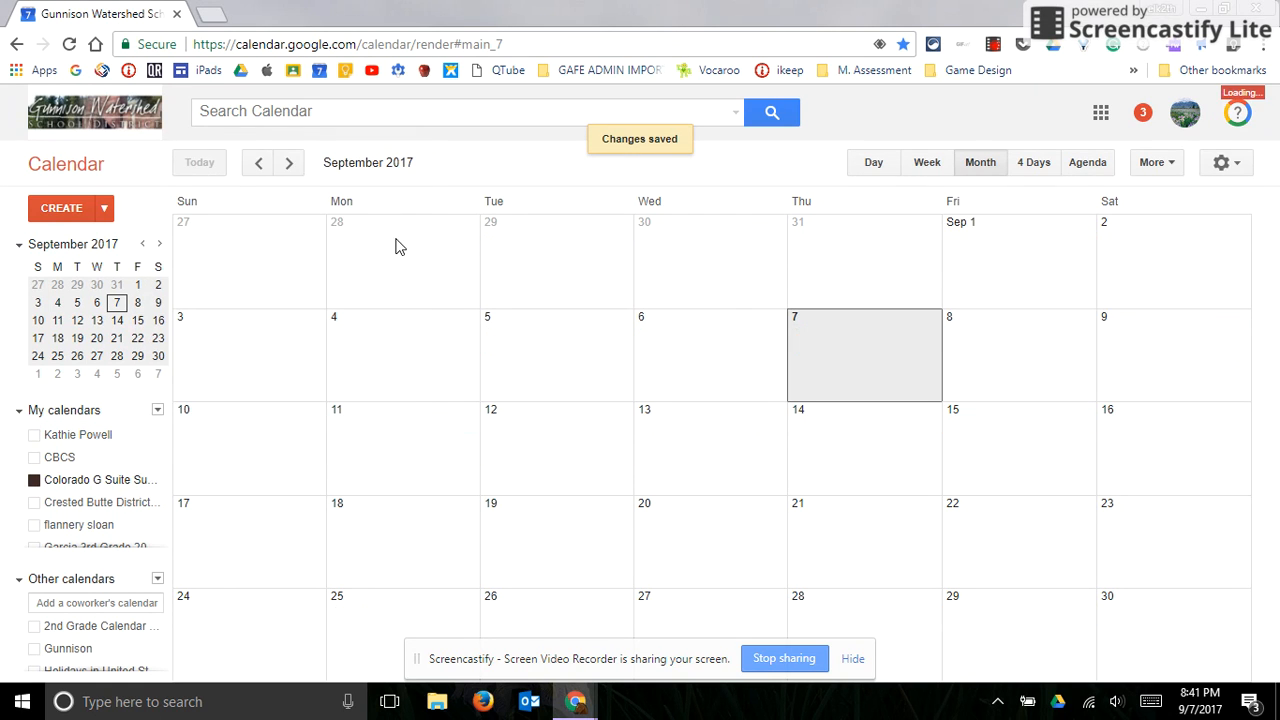
Step: Look through the My calendars list for the school and resource calendars
{"action": "scroll", "coordinate": [80, 480], "scroll_direction": "down", "scroll_amount": 2}
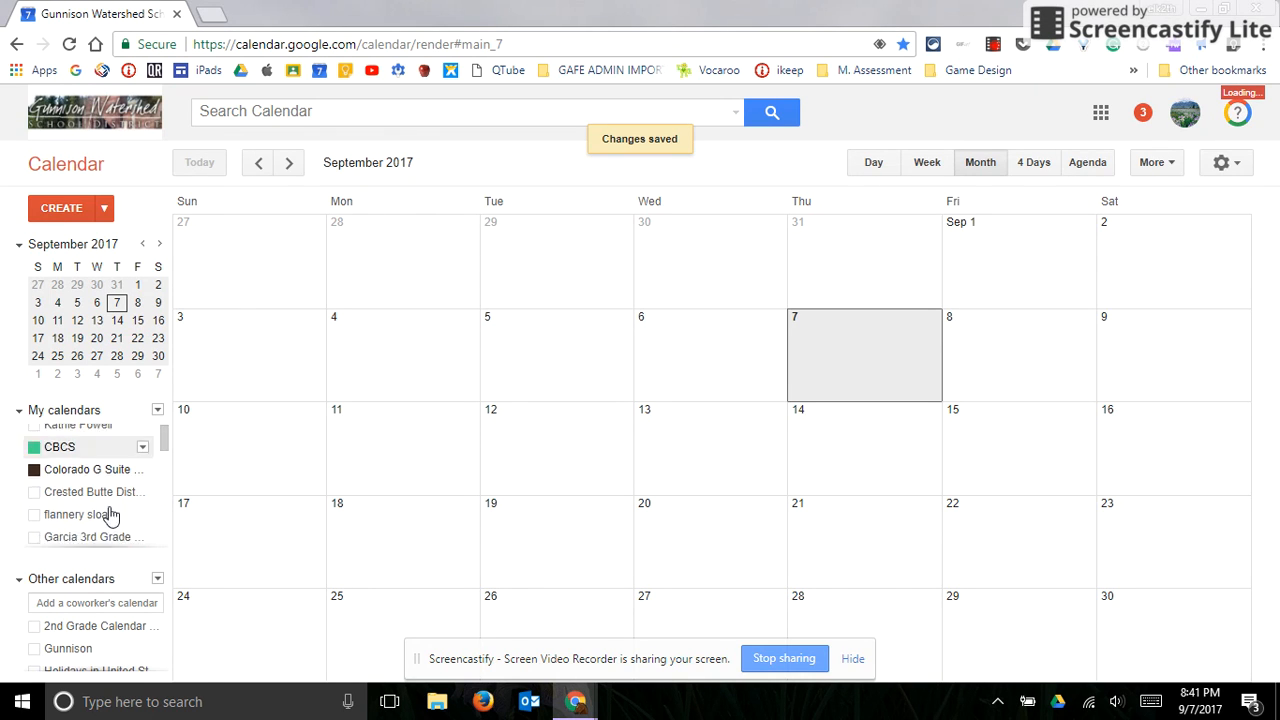
{"action": "scroll", "coordinate": [92, 522], "scroll_direction": "down", "scroll_amount": 3}
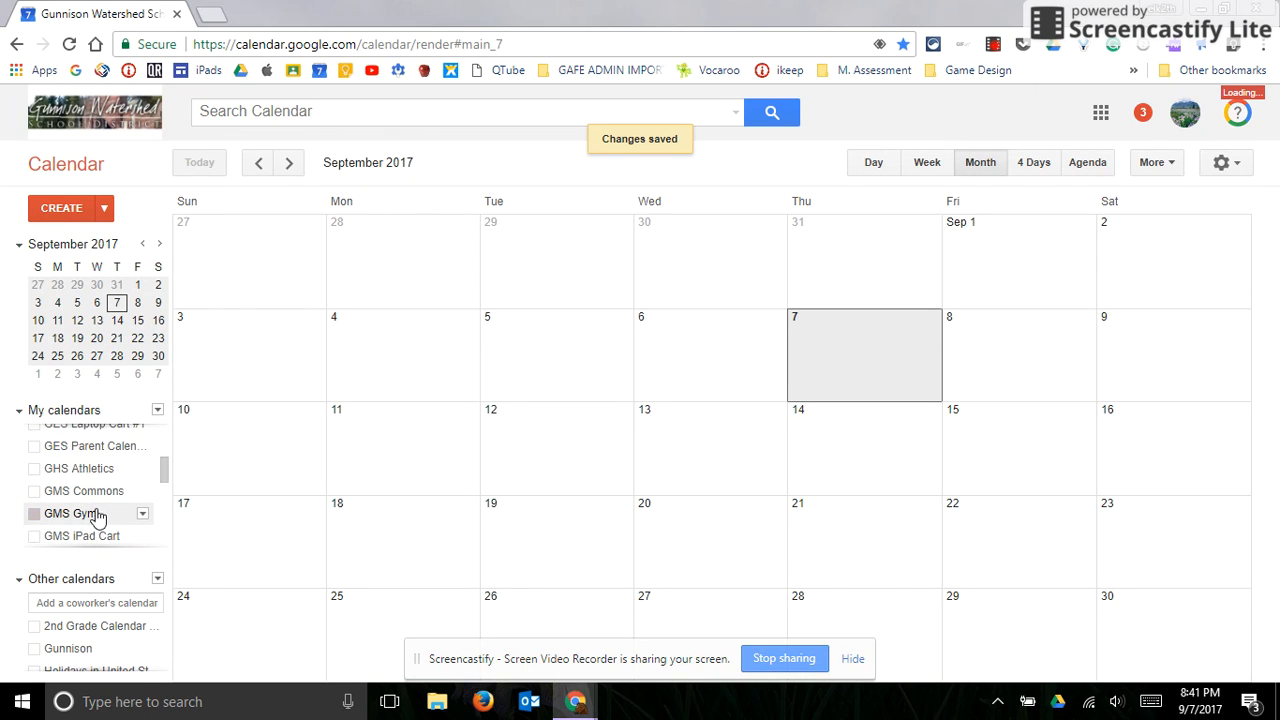
{"action": "scroll", "coordinate": [100, 522], "scroll_direction": "up", "scroll_amount": 4}
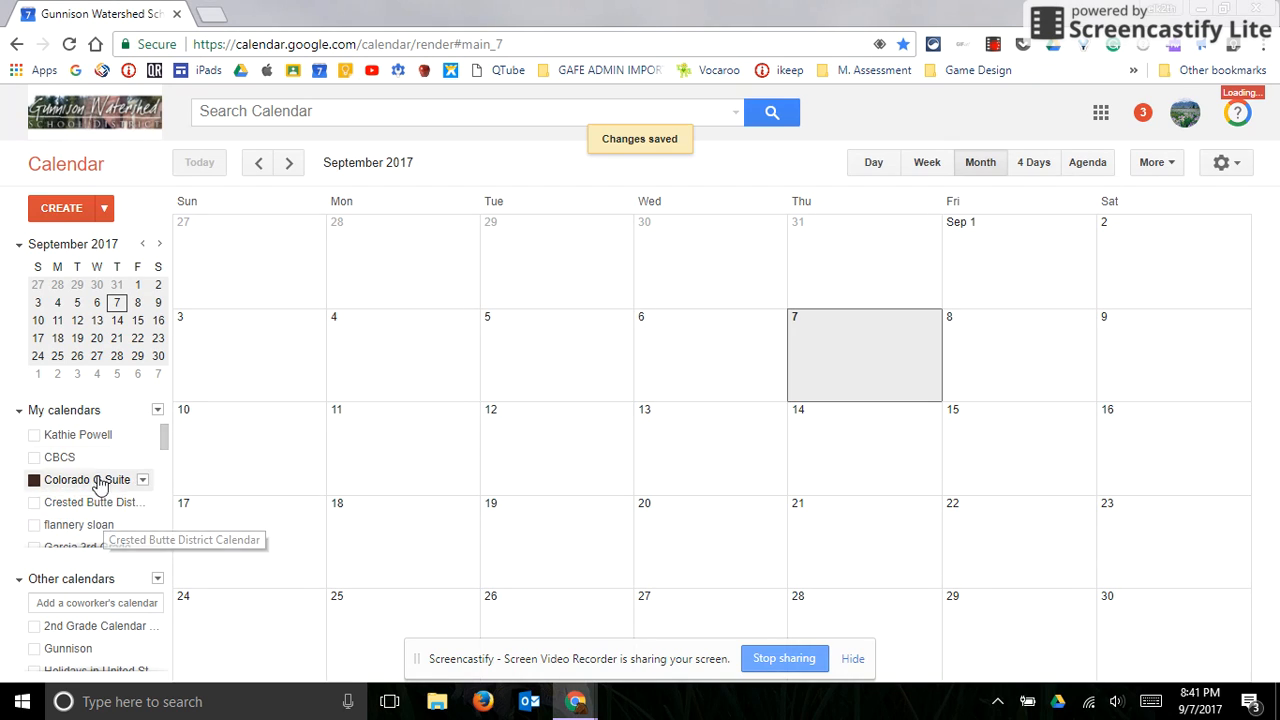
{"action": "scroll", "coordinate": [95, 475], "scroll_direction": "down", "scroll_amount": 4}
{"action": "scroll", "coordinate": [95, 470], "scroll_direction": "down", "scroll_amount": 3}
{"action": "left_click", "coordinate": [92, 468]}
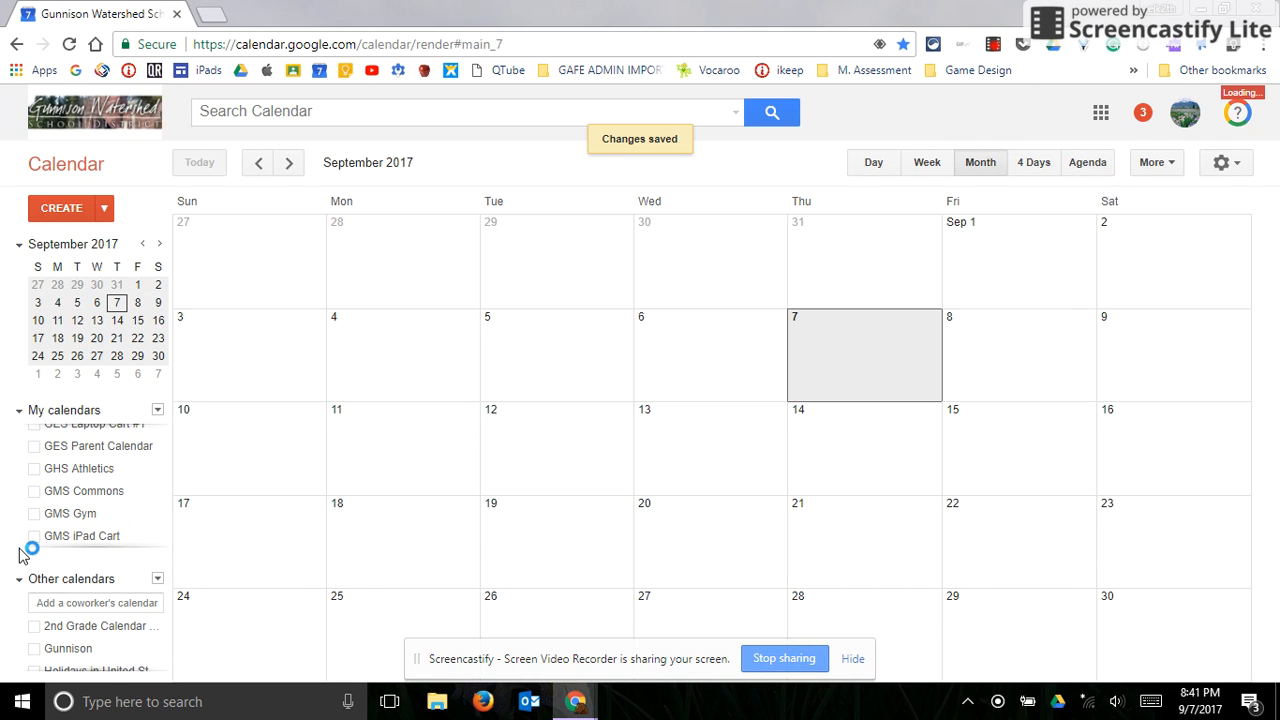
Step: Browse the interesting calendars and bring up the GMS entries under Resources for gunnisonschools.net
{"action": "left_click", "coordinate": [157, 580]}
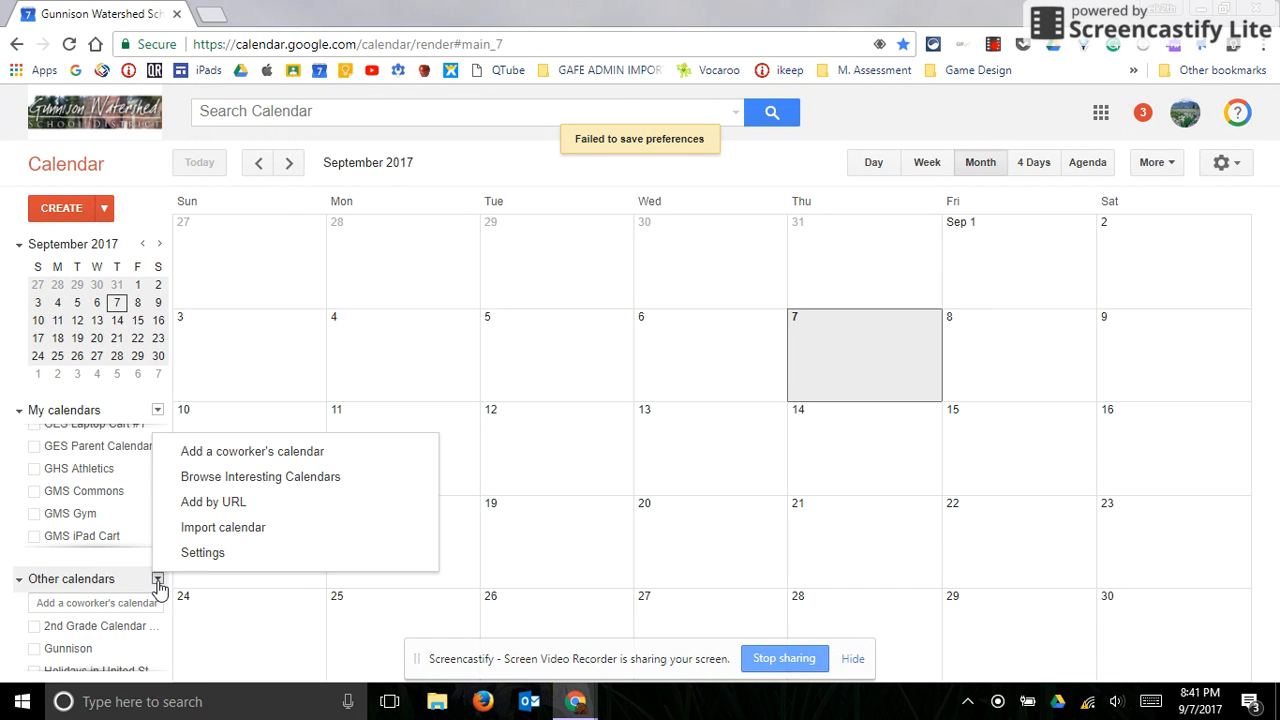
{"action": "left_click", "coordinate": [224, 480]}
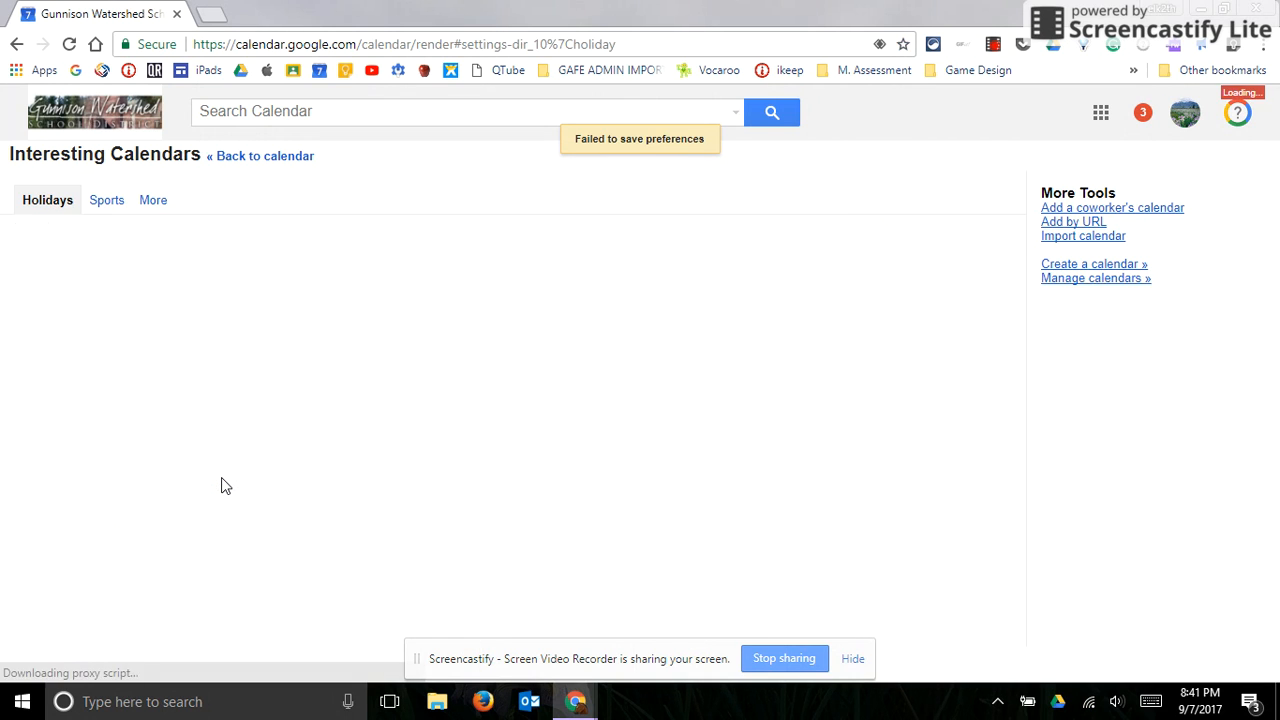
{"action": "left_click", "coordinate": [153, 201]}
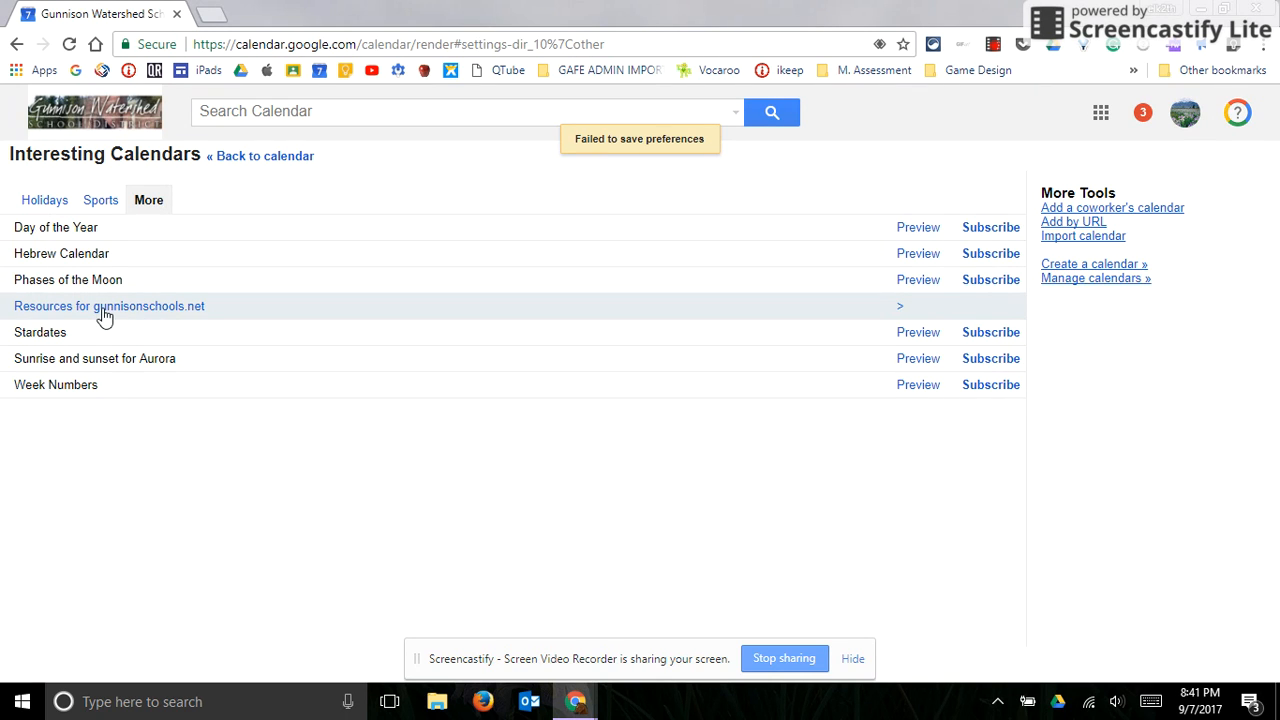
{"action": "left_click", "coordinate": [104, 316]}
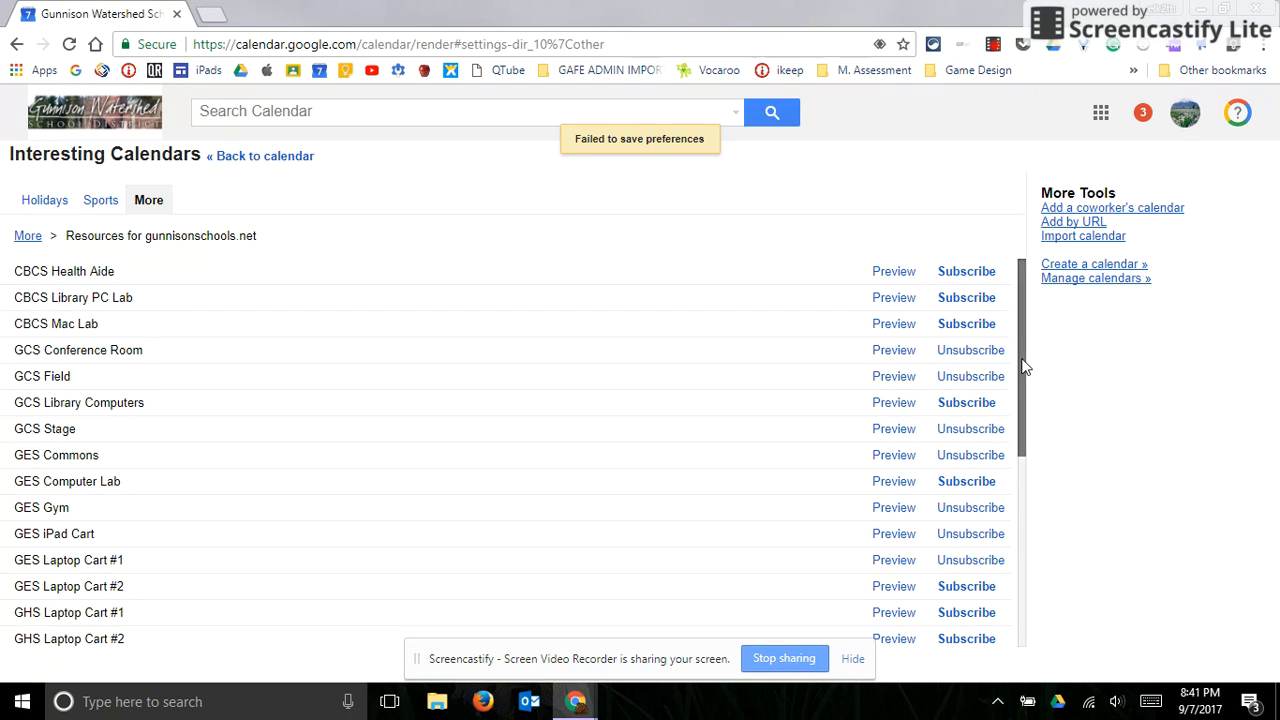
{"action": "left_click_drag", "start_coordinate": [1022, 364], "coordinate": [1018, 573]}
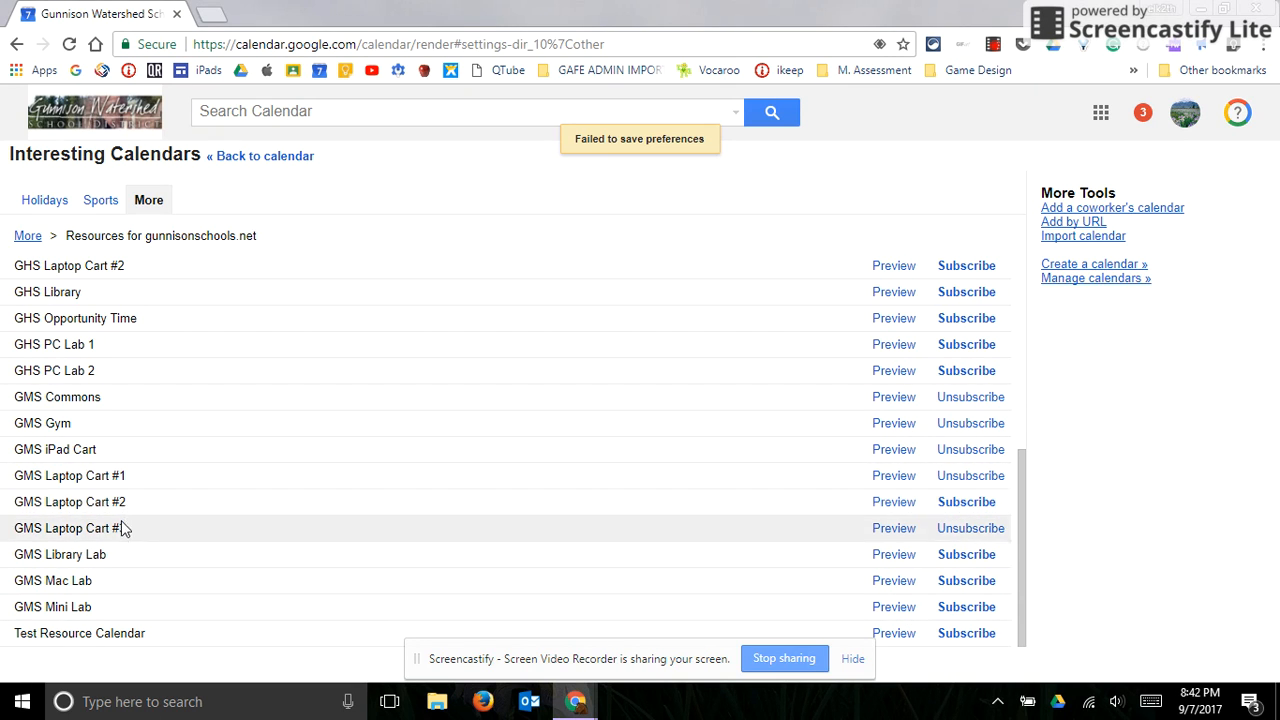
Step: Subscribe to GMS Laptop Cart #2, unsubscribe from GMS Commons and GMS Gym, and return to the calendar
{"action": "left_click", "coordinate": [965, 505]}
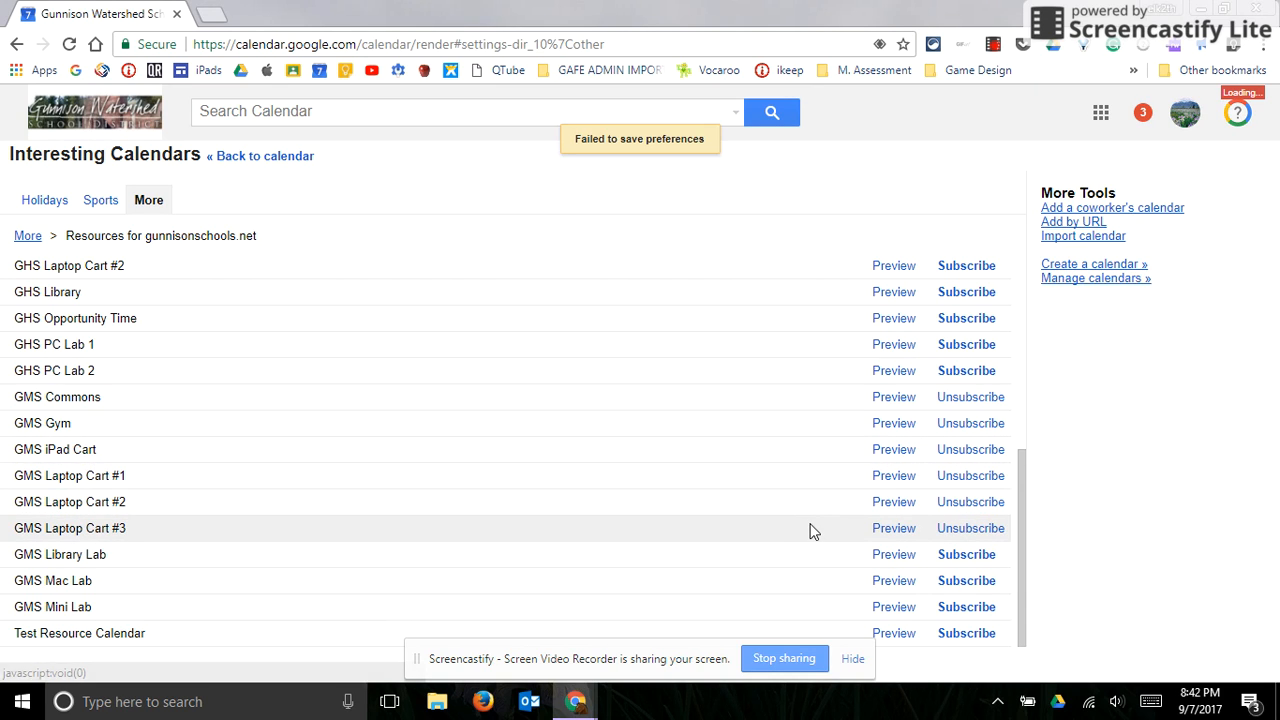
{"action": "left_click", "coordinate": [968, 428]}
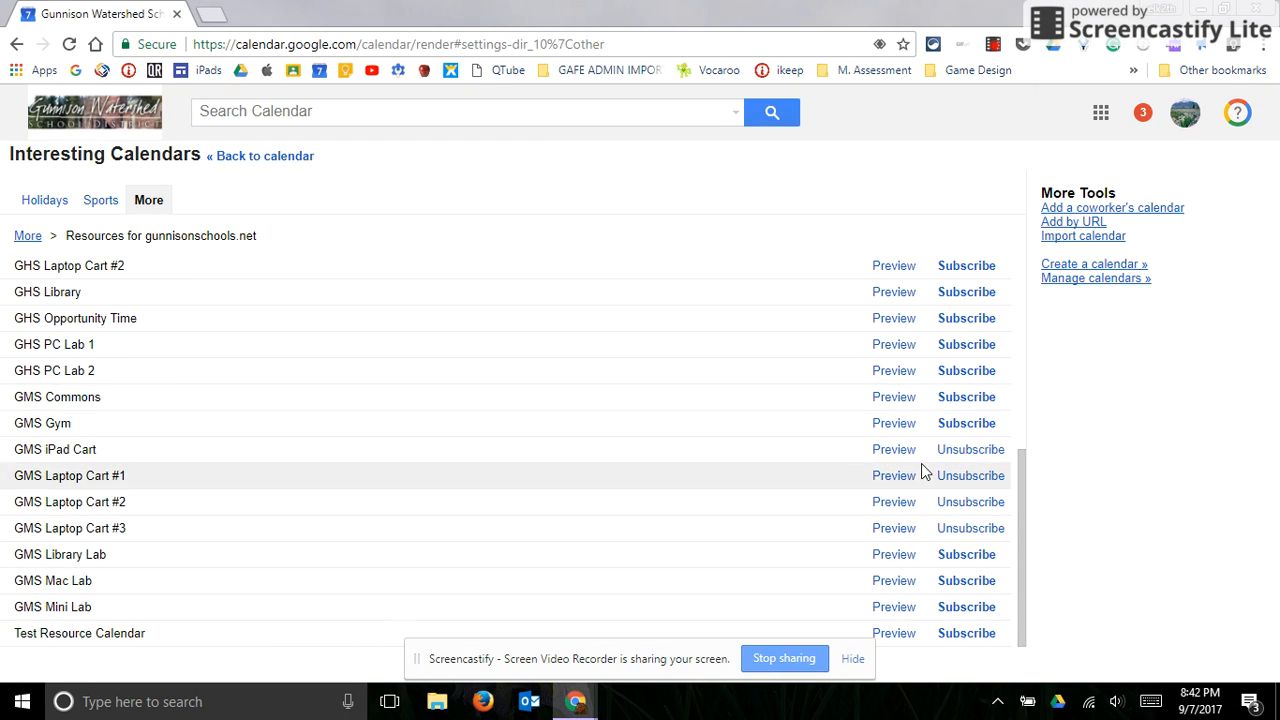
{"action": "left_click", "coordinate": [250, 160]}
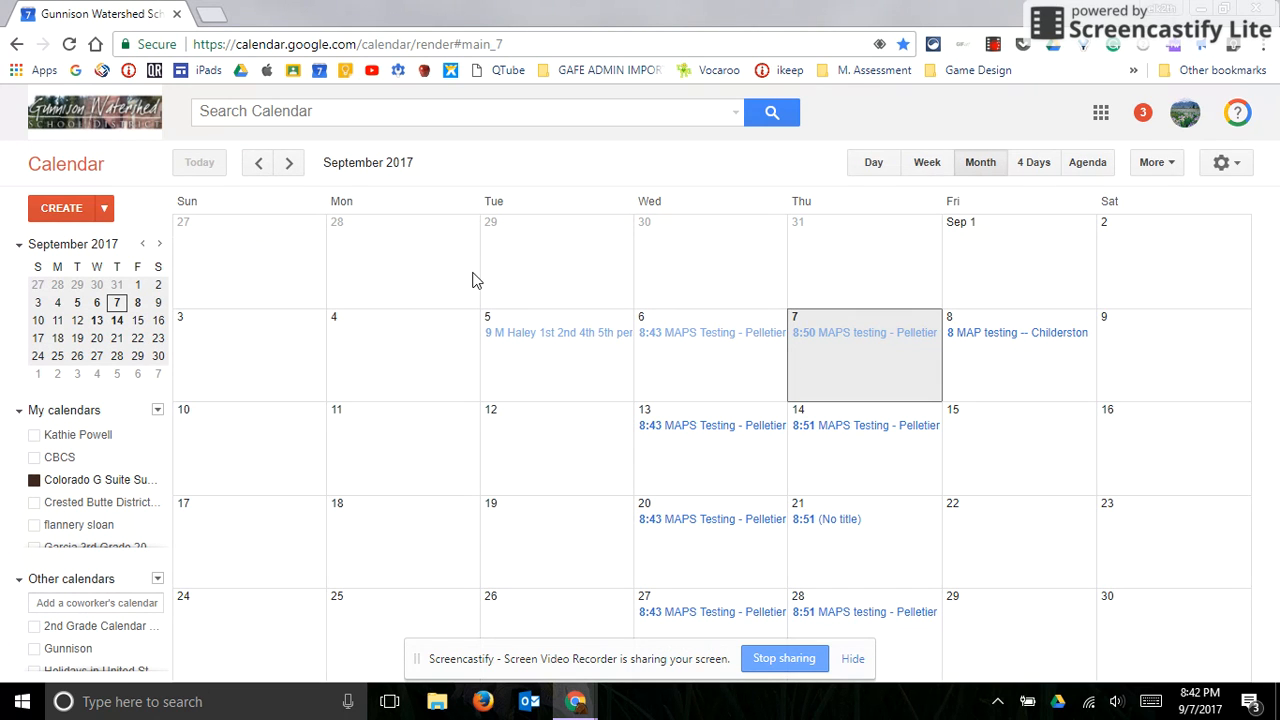
Step: Quick-add an event titled with the owner's surname for September 13, 2017 at 8:00, and delete it again
{"action": "left_click", "coordinate": [105, 210]}
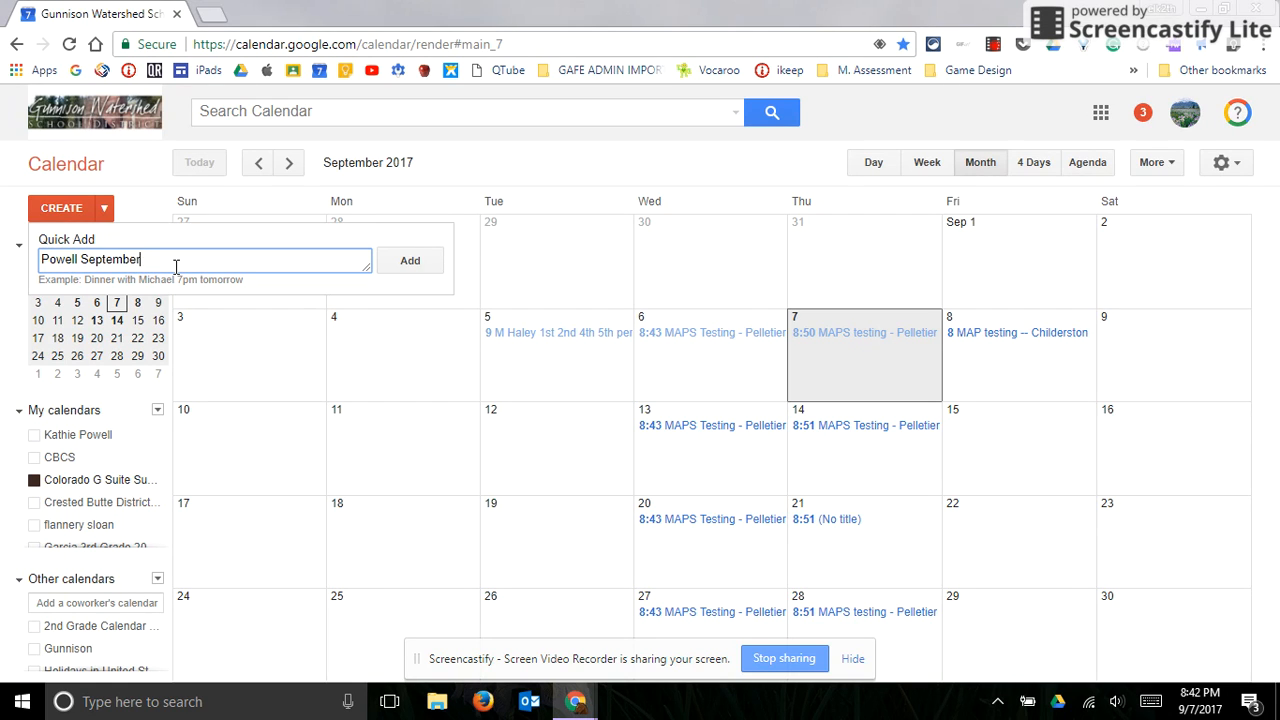
{"action": "type", "text": "13, 2017 "}
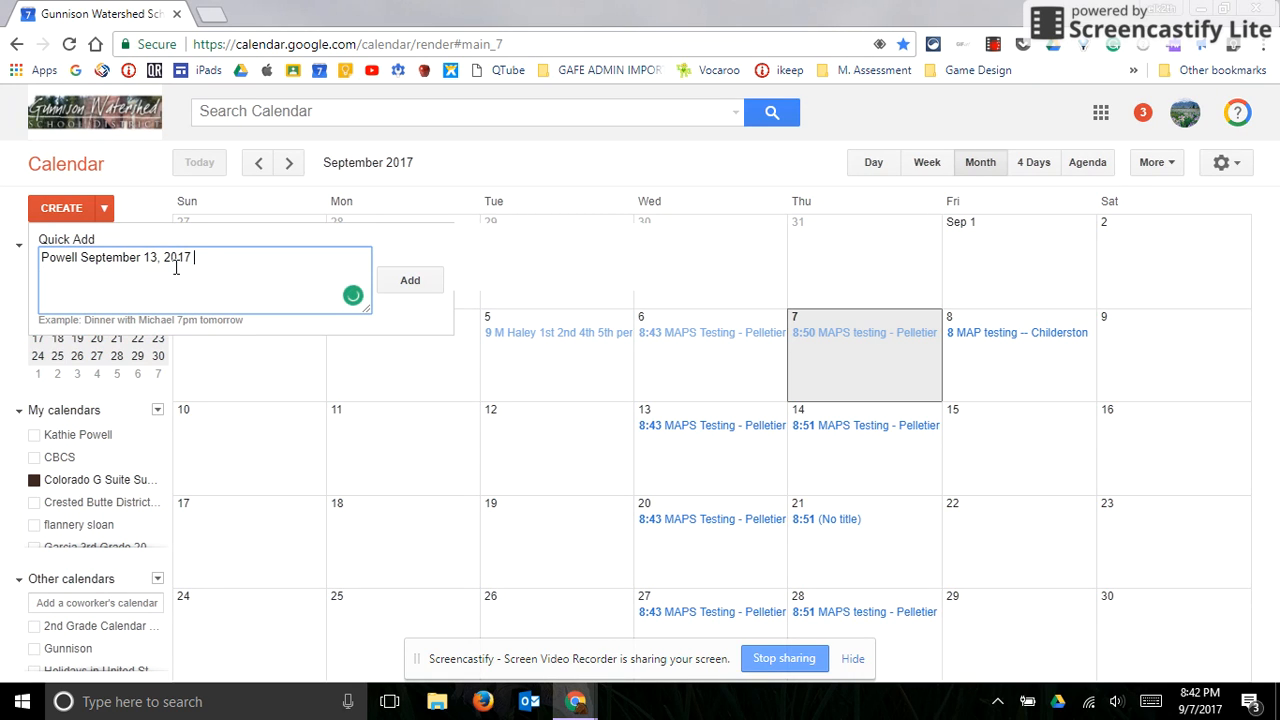
{"action": "type", "text": "8:00"}
{"action": "left_click", "coordinate": [410, 280]}
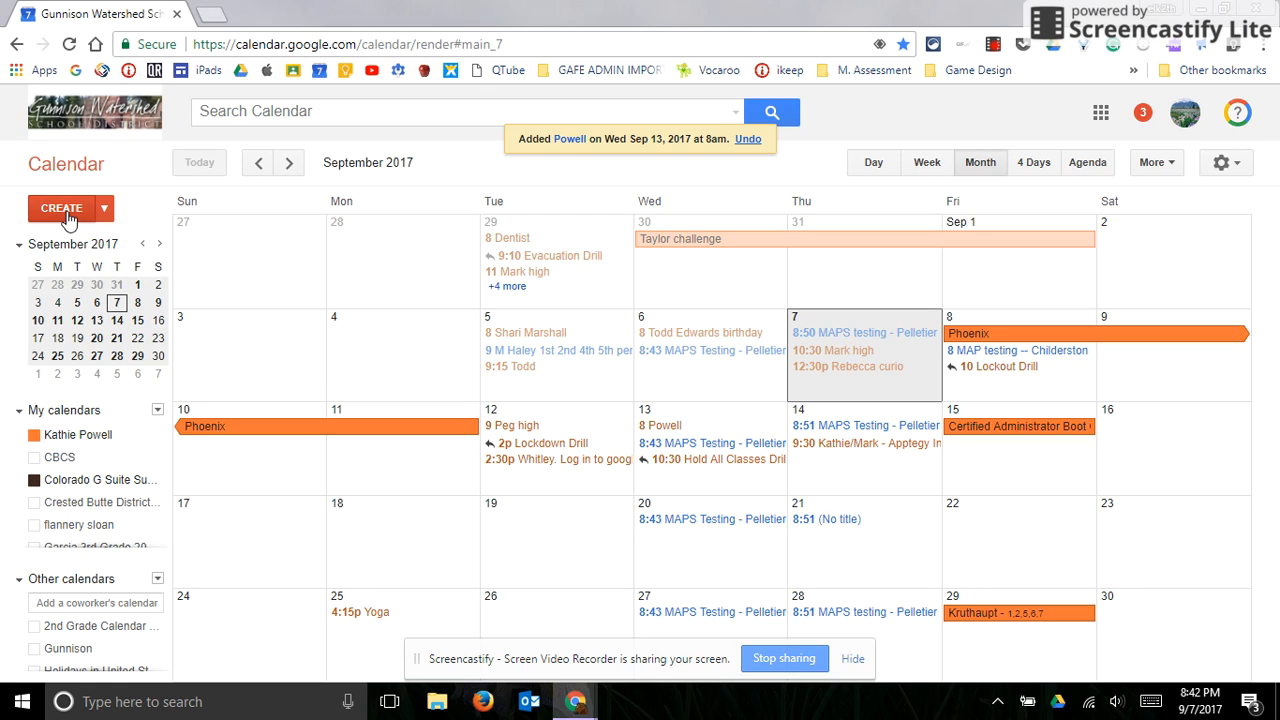
{"action": "left_click", "coordinate": [658, 426]}
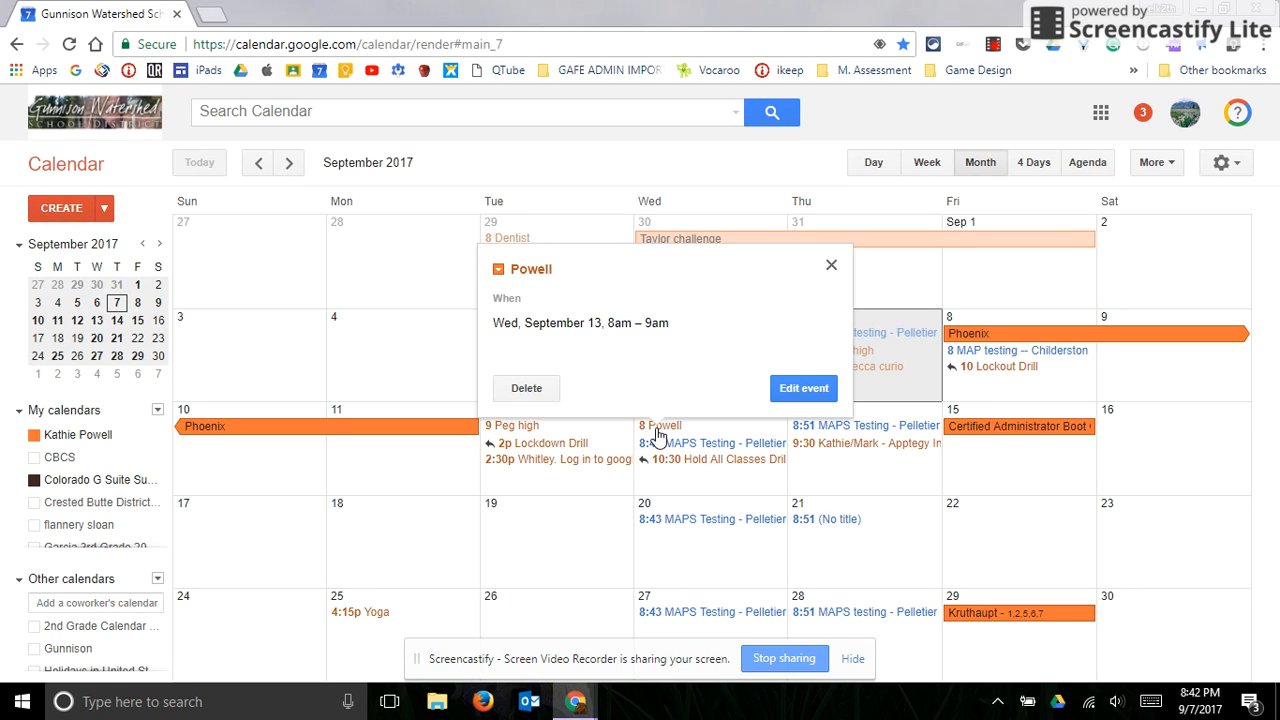
{"action": "left_click", "coordinate": [530, 391]}
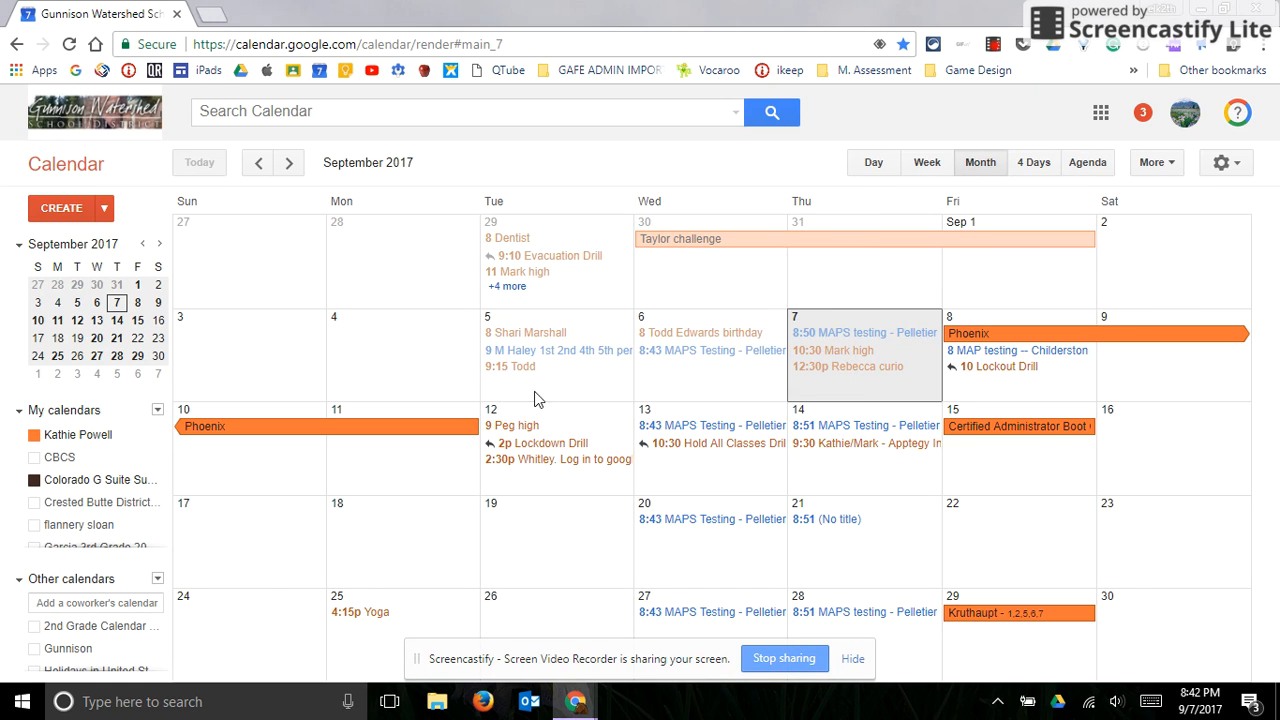
Step: Start a new event titled with the owner's surname and set its date to 9/13/2017
{"action": "left_click", "coordinate": [60, 207]}
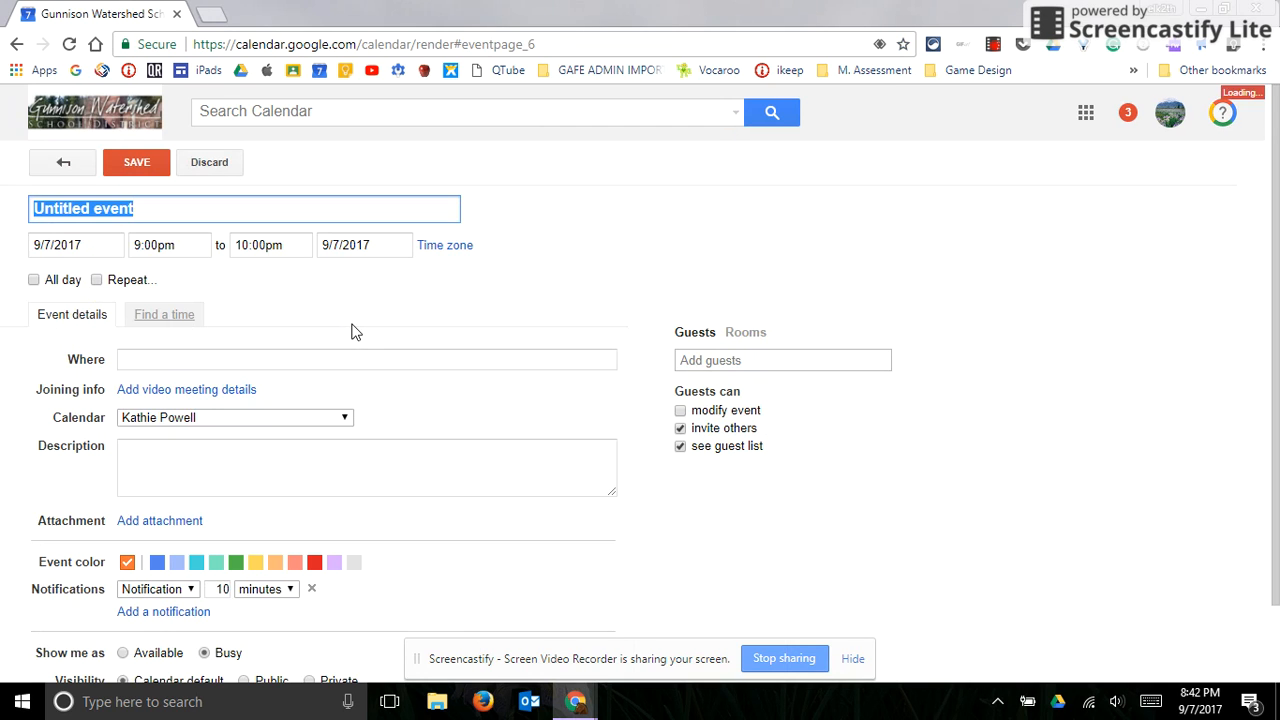
{"action": "type", "text": "Powell"}
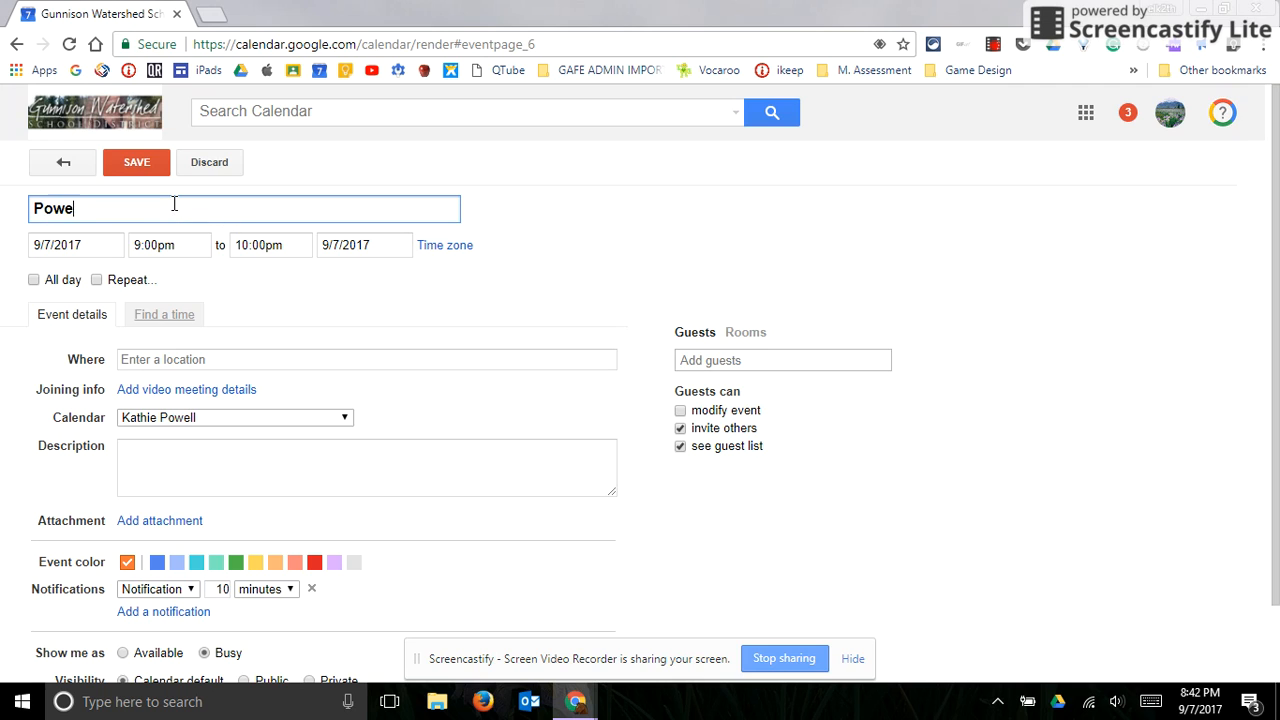
{"action": "left_click", "coordinate": [82, 245]}
{"action": "left_click", "coordinate": [102, 359]}
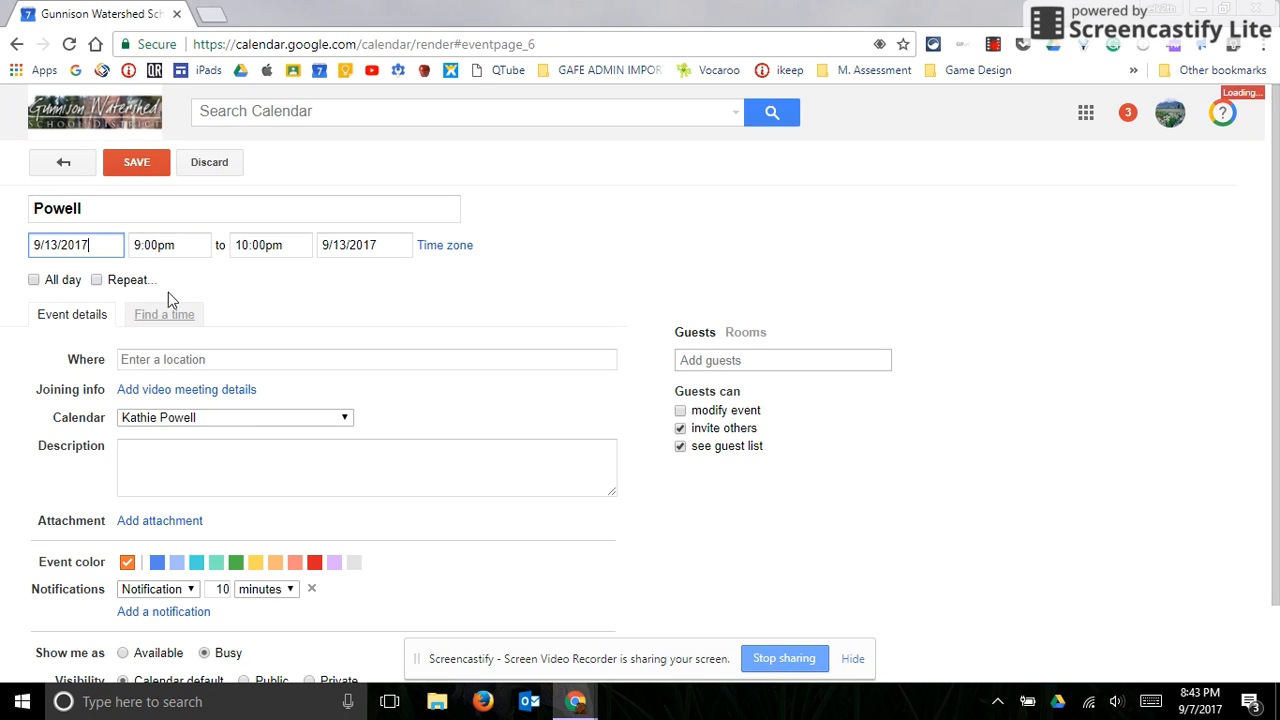
{"action": "left_click", "coordinate": [170, 245]}
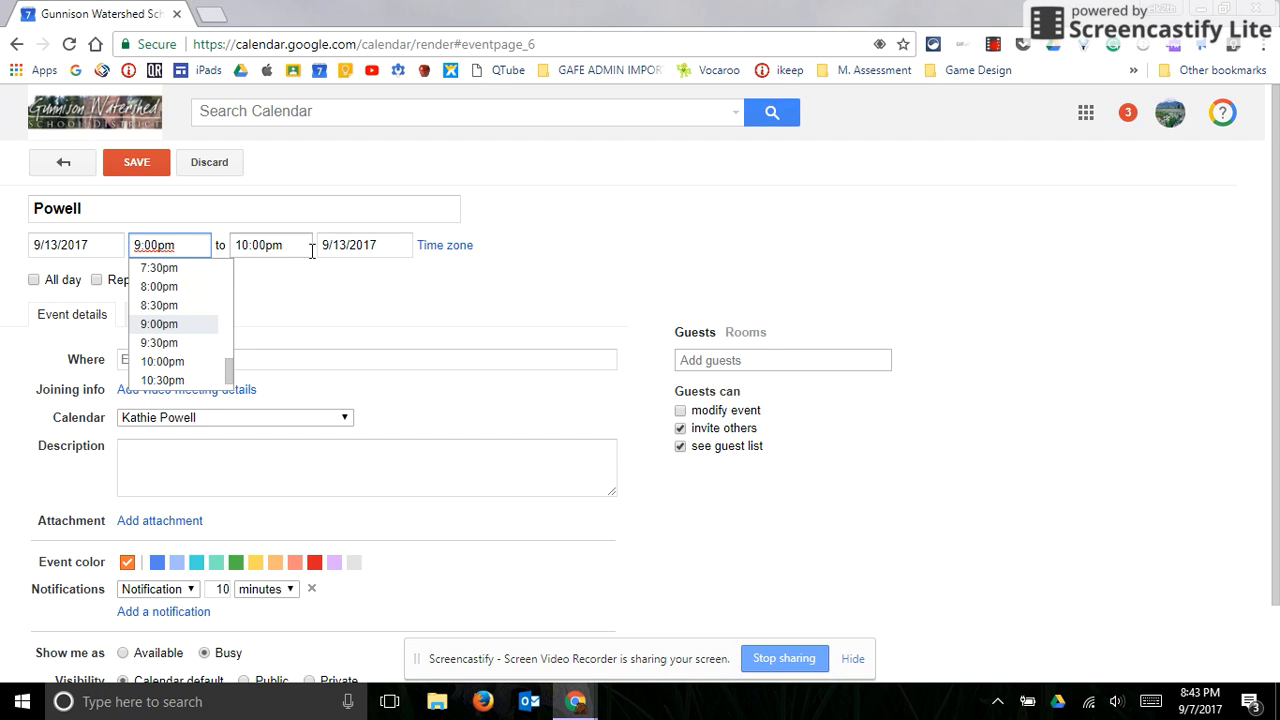
{"action": "left_click", "coordinate": [217, 316]}
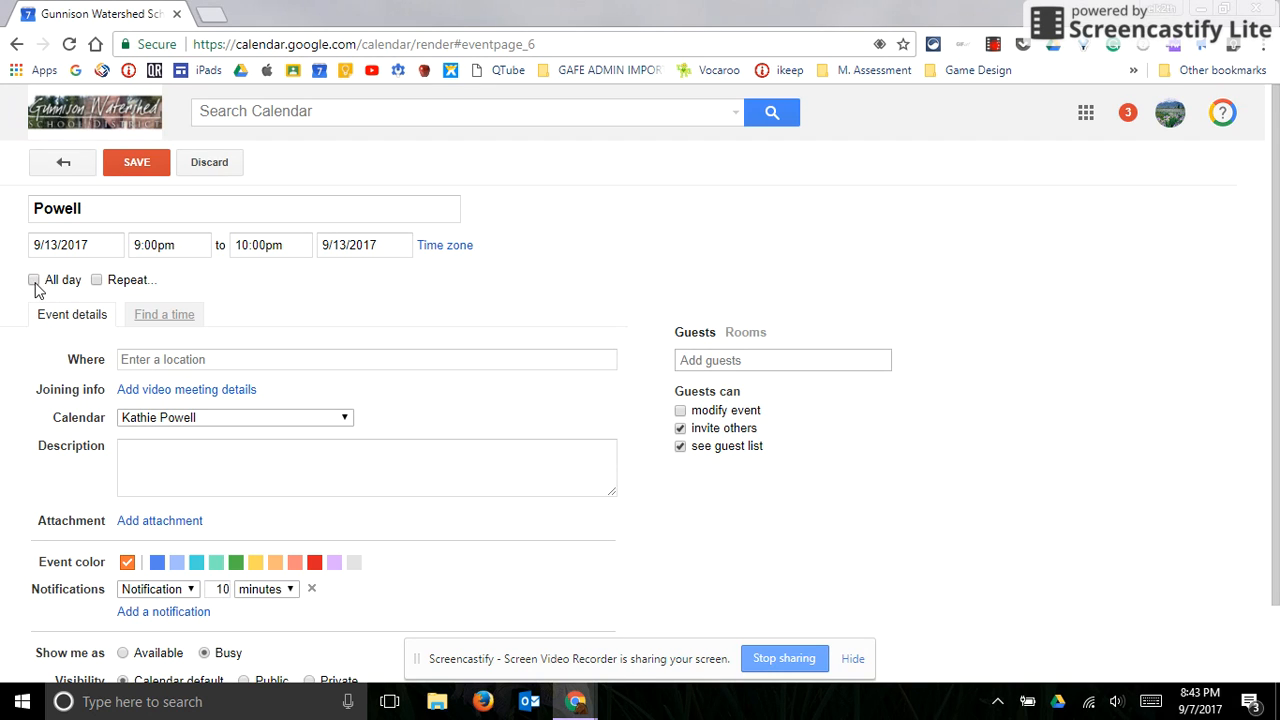
Step: Append "3,4,5,6" to the event title and make it an all-day event
{"action": "left_click", "coordinate": [114, 207]}
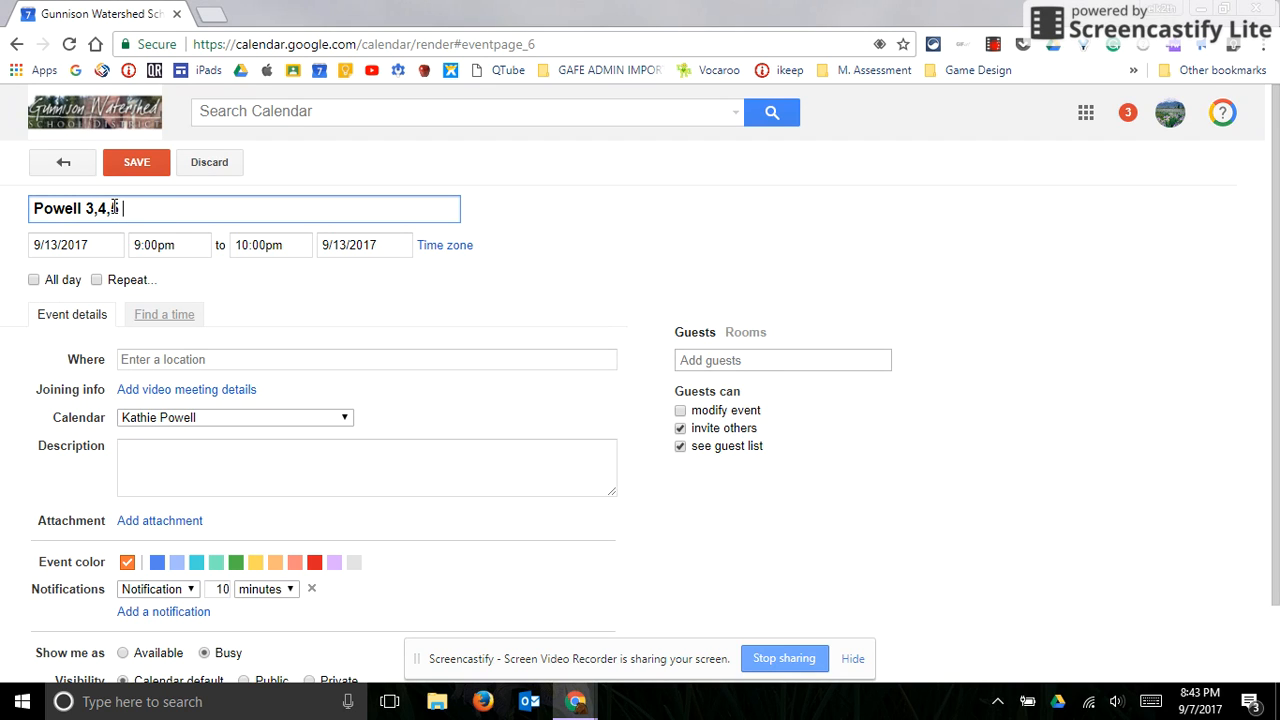
{"action": "type", "text": "3,4,5,6"}
{"action": "left_click", "coordinate": [34, 281]}
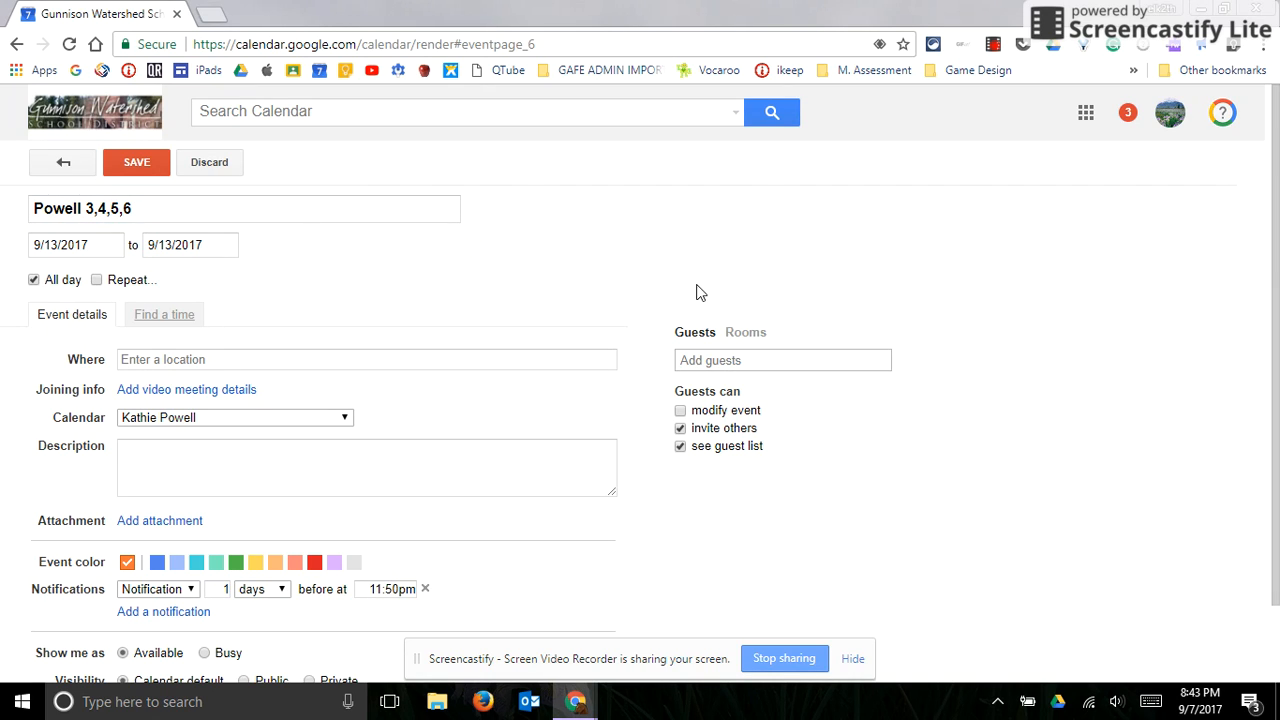
Step: Browse the available rooms and add GES Laptop Cart #1 to the event
{"action": "left_click", "coordinate": [746, 334]}
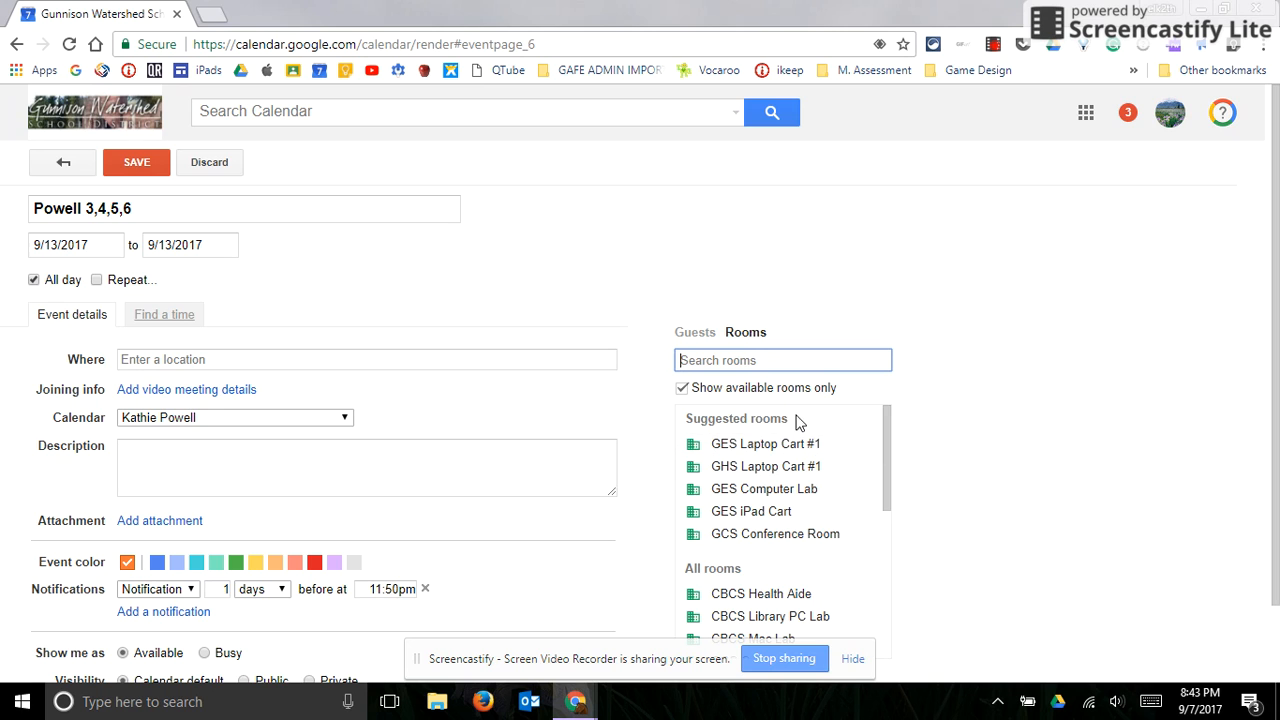
{"action": "scroll", "coordinate": [810, 455], "scroll_direction": "down", "scroll_amount": 1}
{"action": "scroll", "coordinate": [815, 474], "scroll_direction": "down", "scroll_amount": 3}
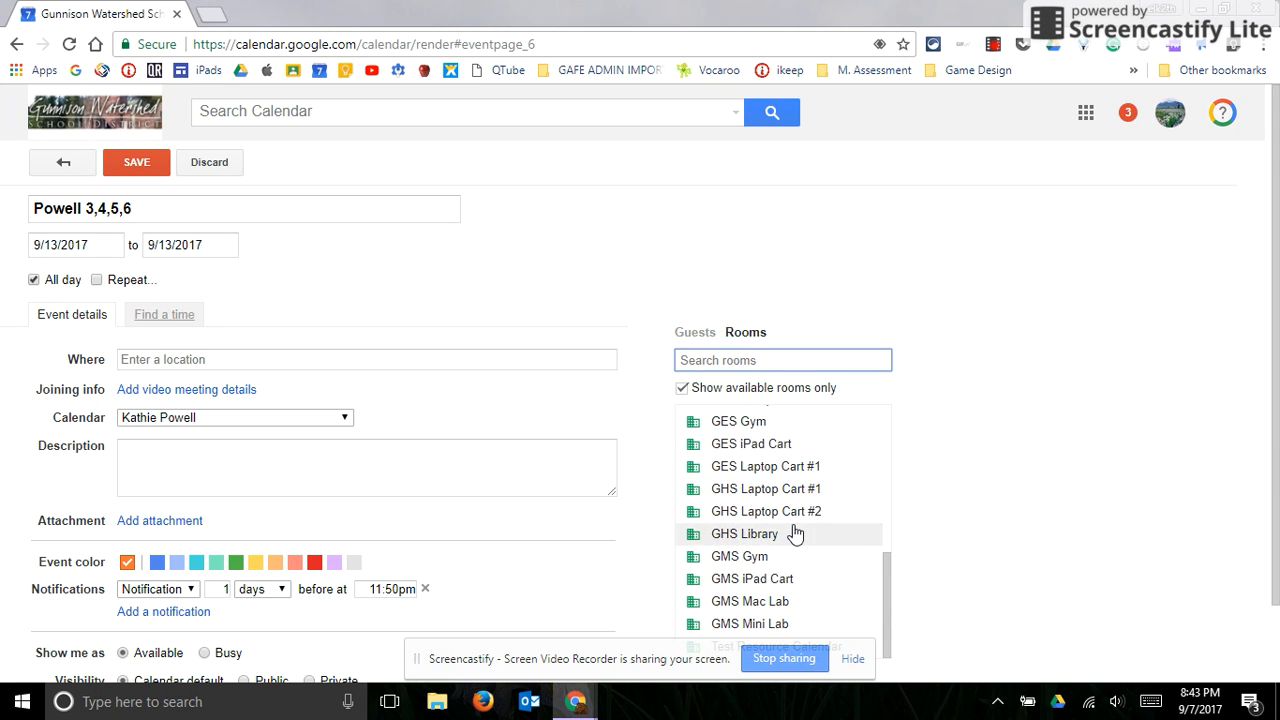
{"action": "scroll", "coordinate": [793, 530], "scroll_direction": "up", "scroll_amount": 4}
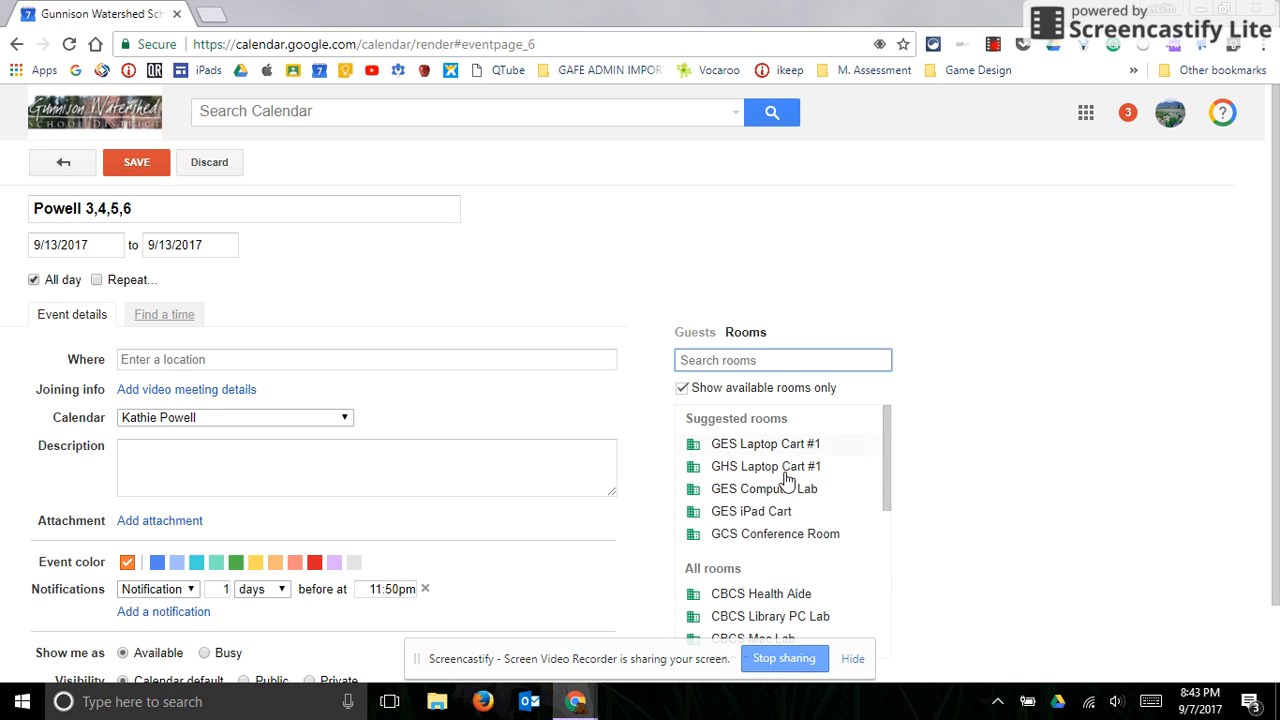
{"action": "scroll", "coordinate": [780, 514], "scroll_direction": "down", "scroll_amount": 3}
{"action": "scroll", "coordinate": [787, 520], "scroll_direction": "down", "scroll_amount": 3}
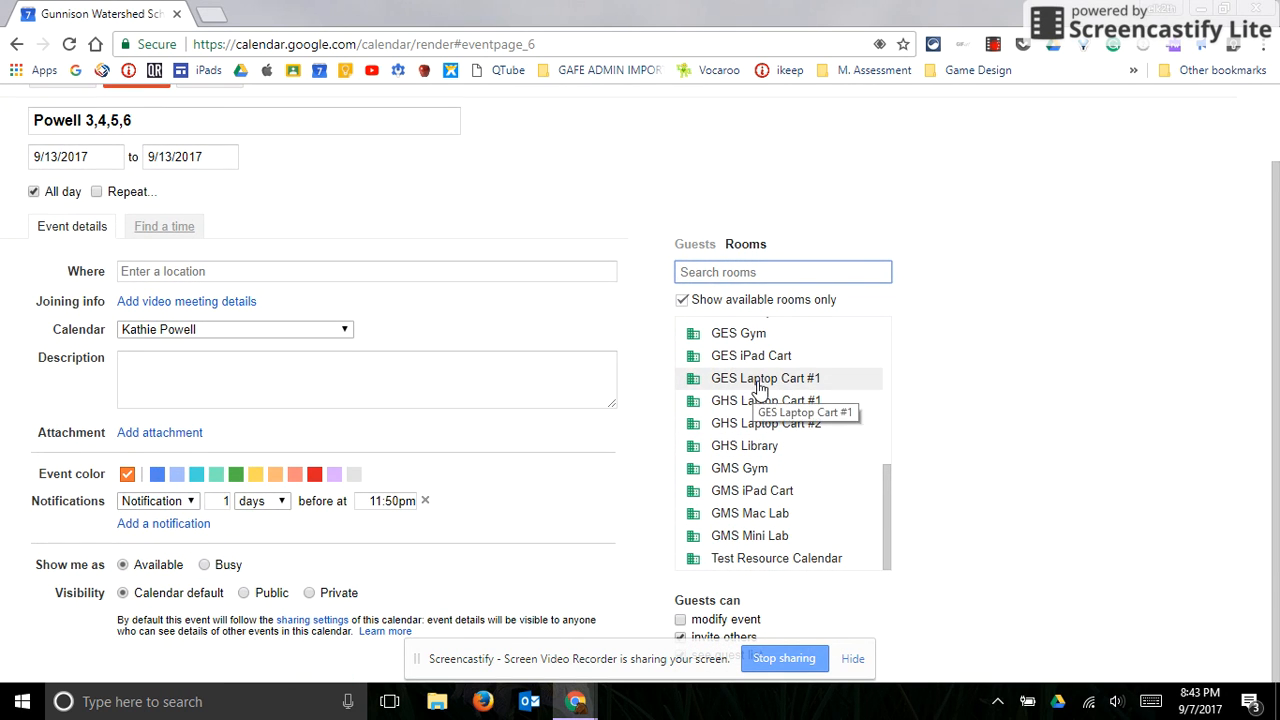
{"action": "left_click", "coordinate": [754, 386]}
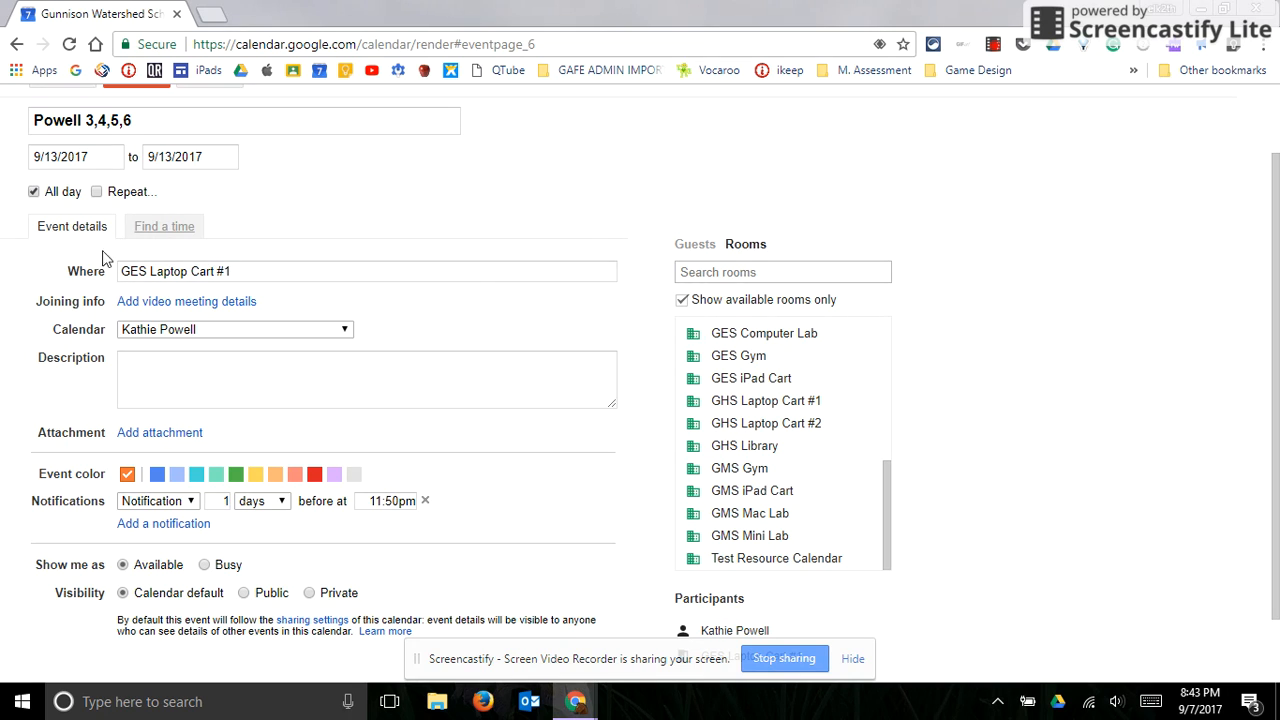
Step: Review the calendars the event can be placed on, keep the owner's personal calendar, and save the event
{"action": "left_click", "coordinate": [174, 336]}
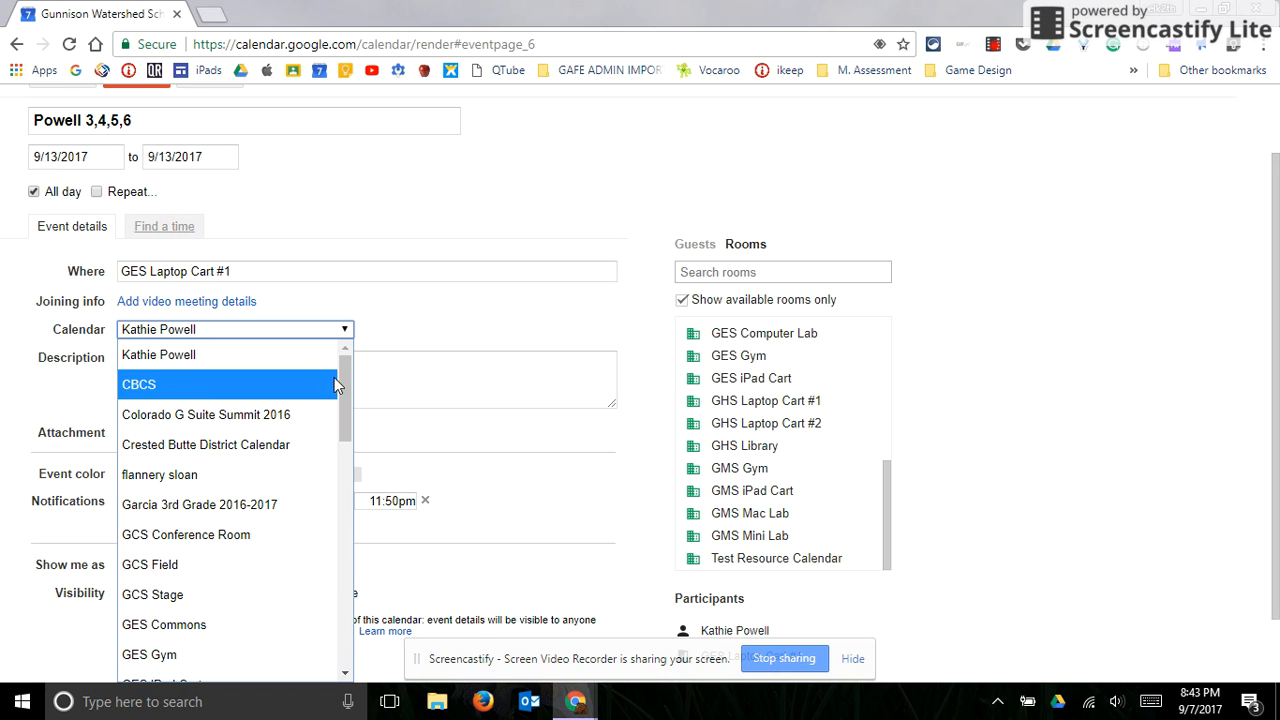
{"action": "left_click_drag", "start_coordinate": [338, 378], "coordinate": [341, 430]}
{"action": "left_click_drag", "start_coordinate": [349, 481], "coordinate": [347, 486]}
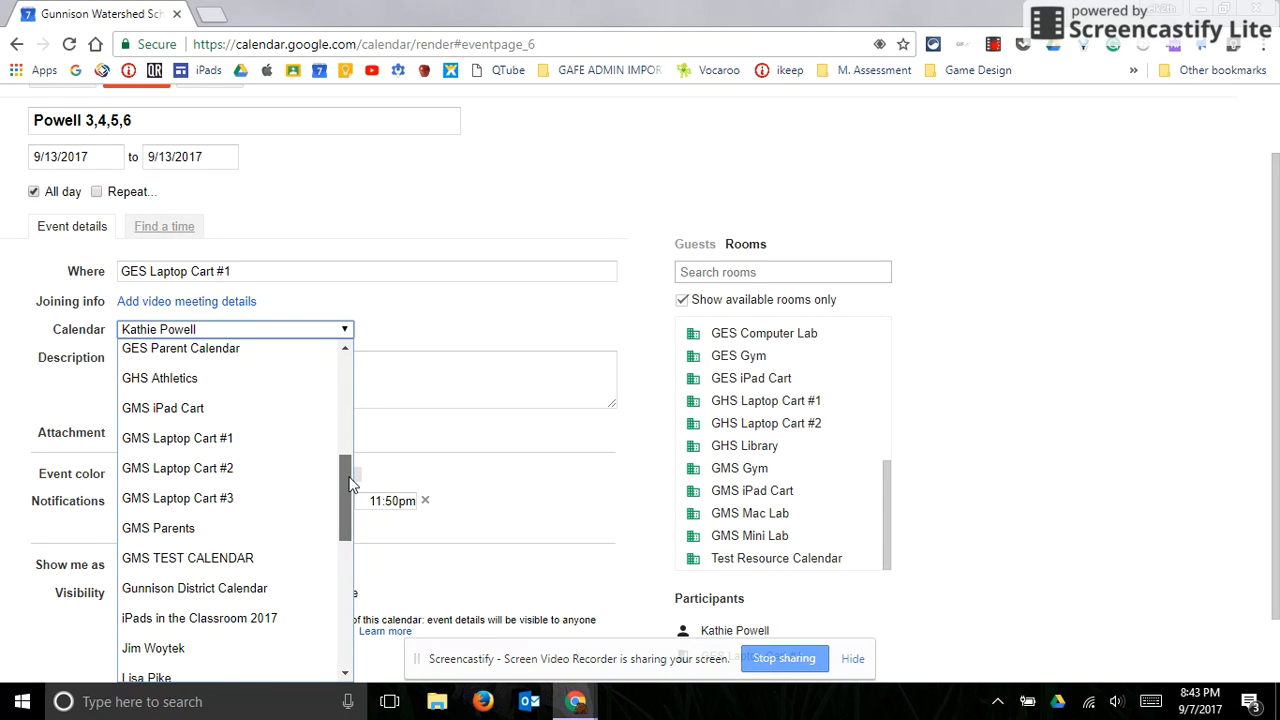
{"action": "left_click", "coordinate": [221, 331]}
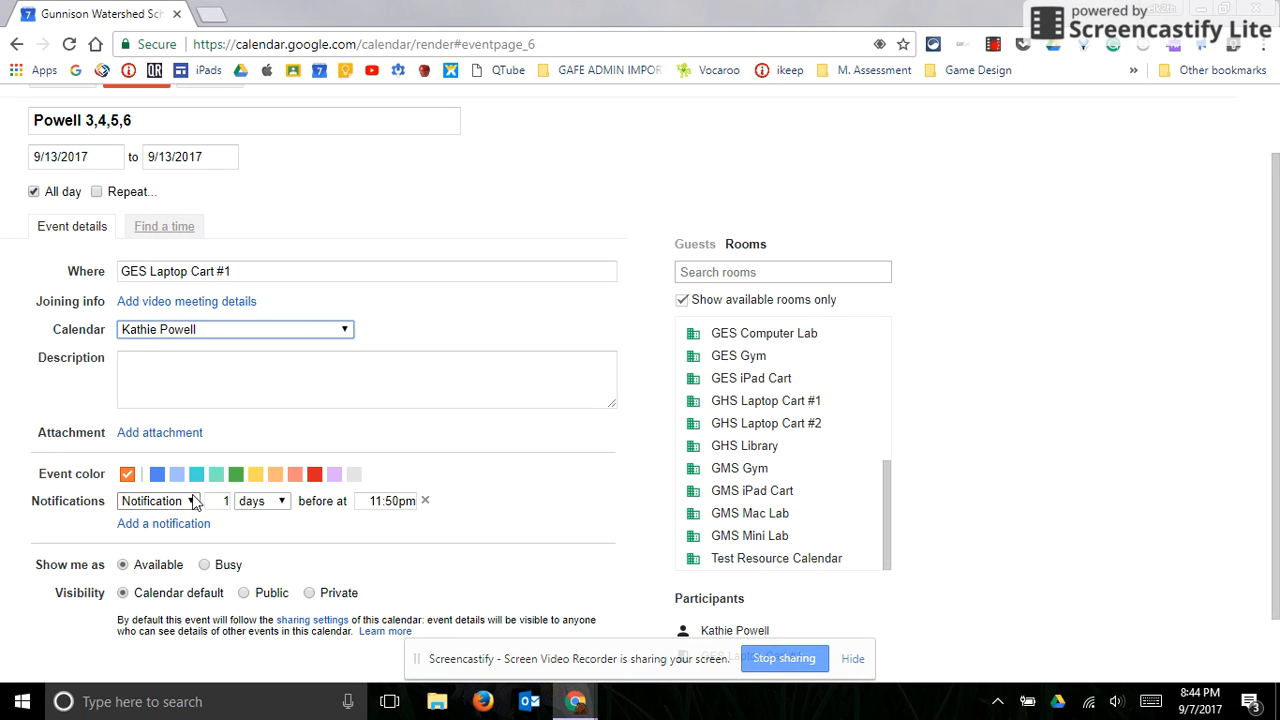
{"action": "scroll", "coordinate": [246, 214], "scroll_direction": "up", "scroll_amount": 2}
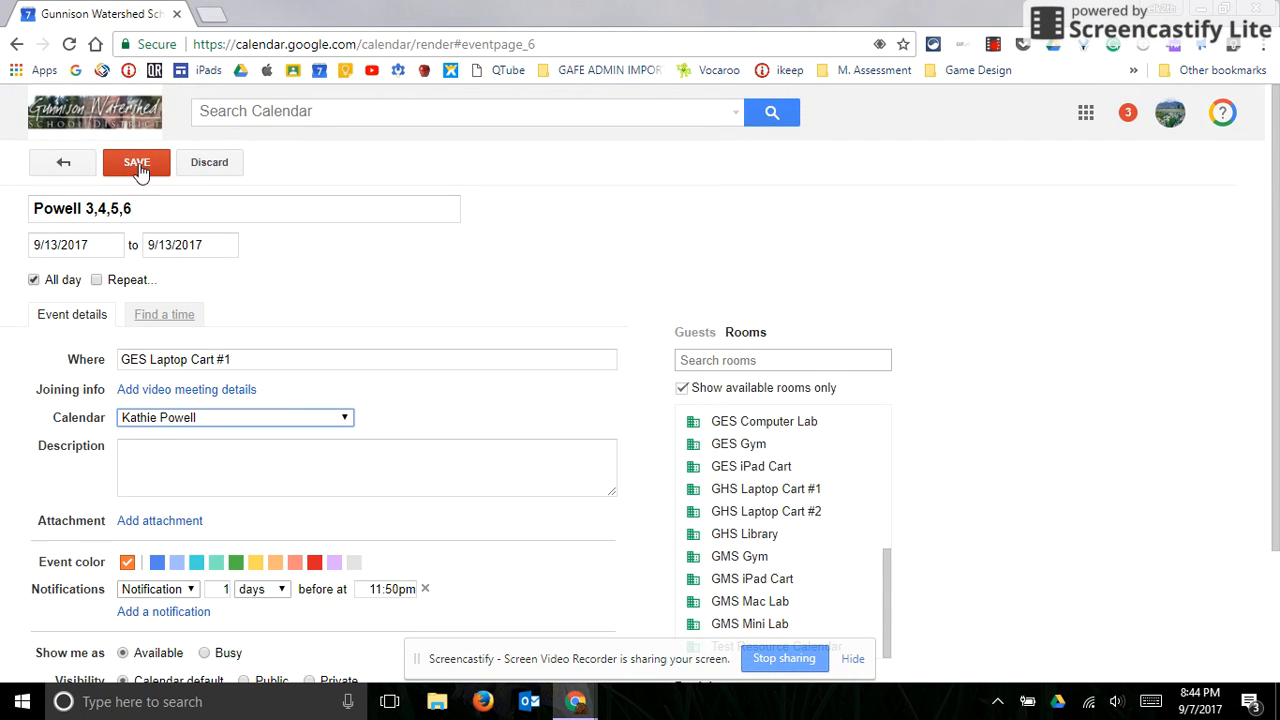
{"action": "left_click", "coordinate": [138, 166]}
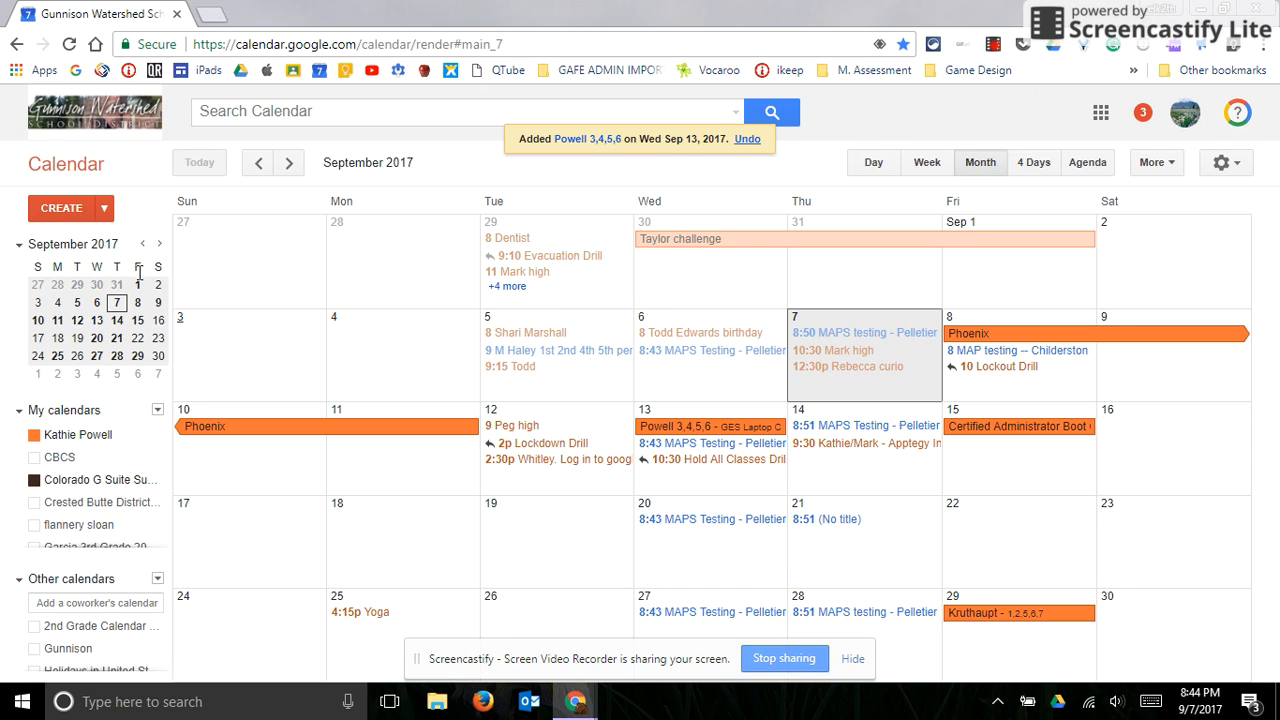
Step: Start a test event on 9/13/2017, check which rooms are available for it, and discard the event
{"action": "left_click", "coordinate": [61, 207]}
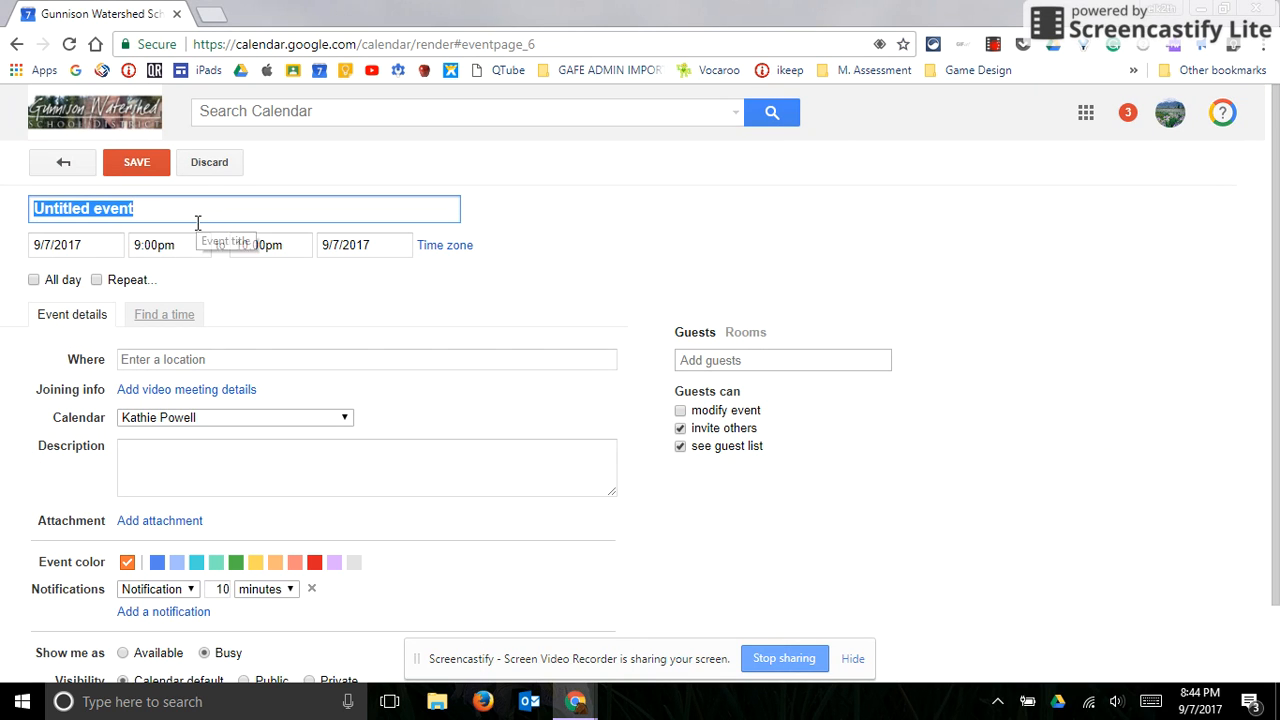
{"action": "type", "text": "POwell test"}
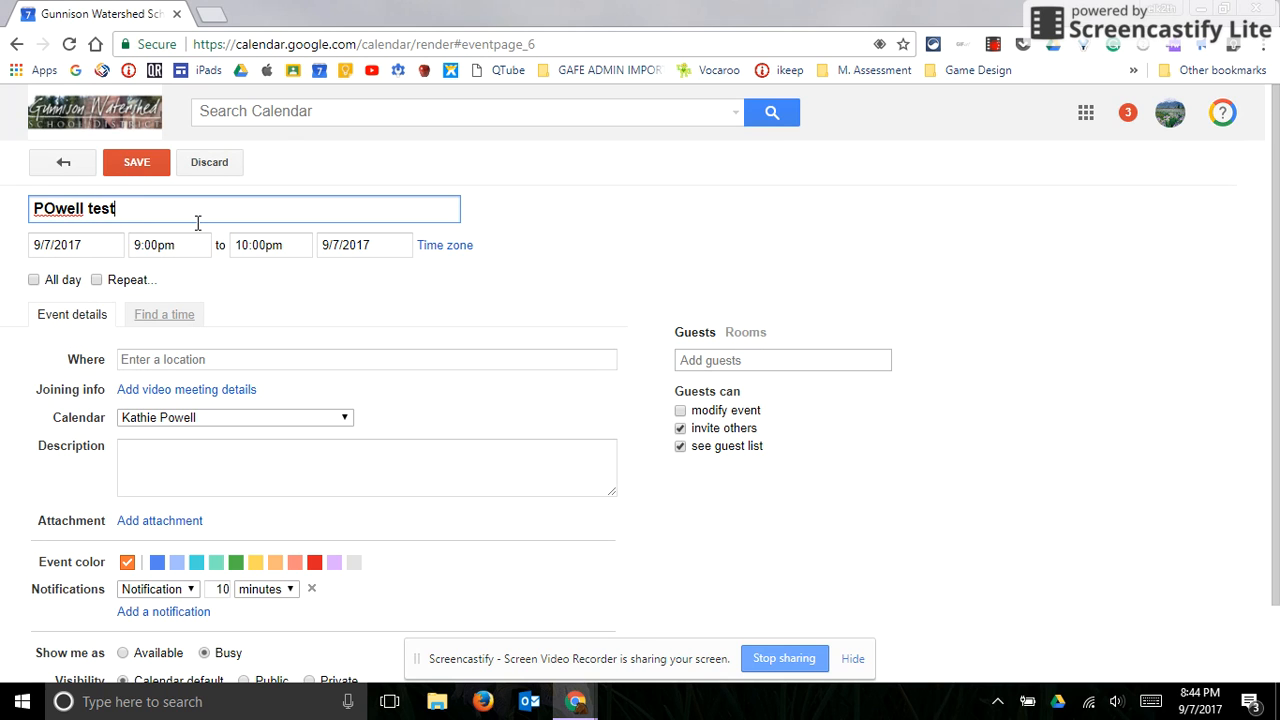
{"action": "left_click", "coordinate": [52, 245]}
{"action": "left_click", "coordinate": [102, 358]}
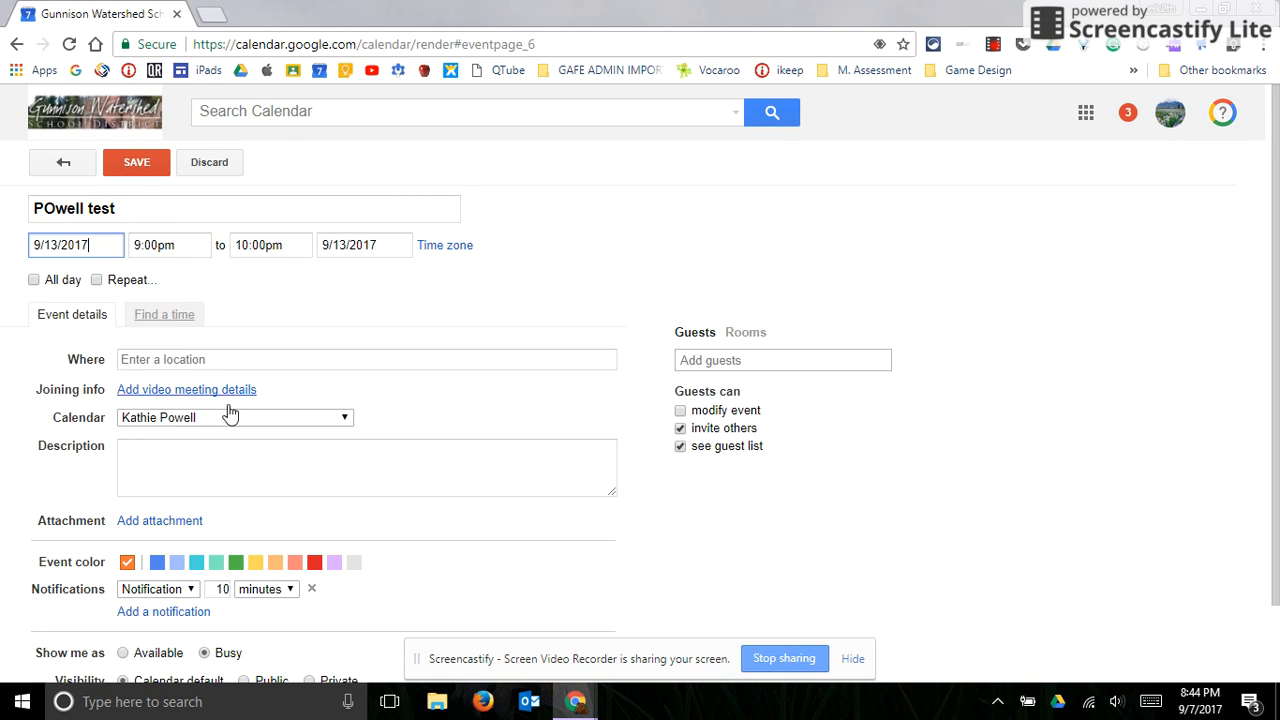
{"action": "left_click", "coordinate": [748, 333]}
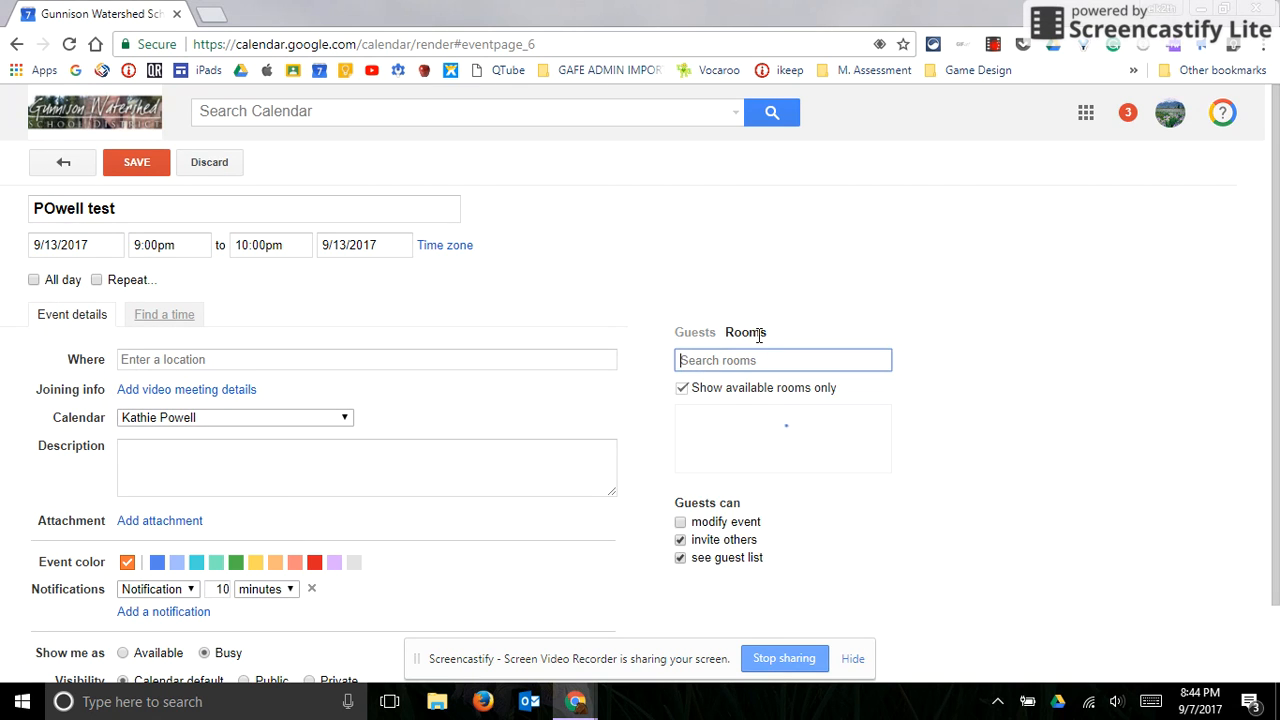
{"action": "scroll", "coordinate": [828, 475], "scroll_direction": "down", "scroll_amount": 4}
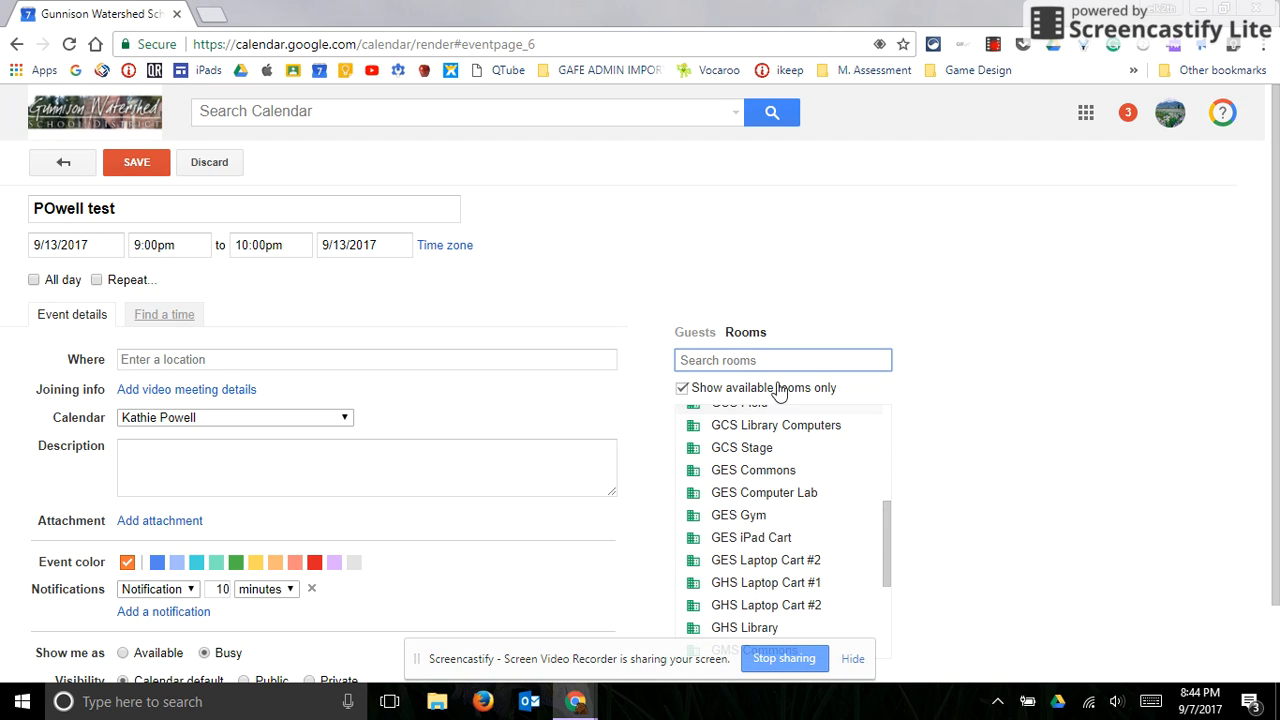
{"action": "left_click", "coordinate": [188, 165]}
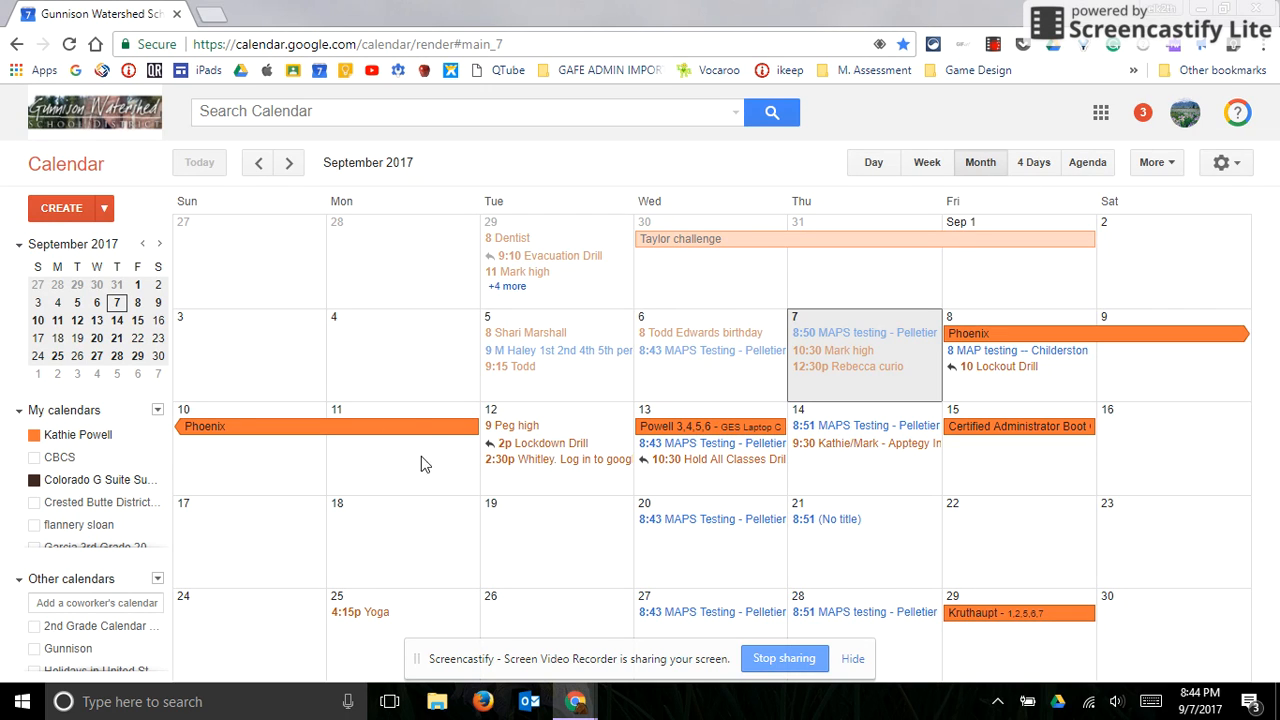
Step: Display the GES Laptop Cart #1 calendar alongside the owner's calendar in the month view
{"action": "scroll", "coordinate": [120, 510], "scroll_direction": "down", "scroll_amount": 1}
{"action": "scroll", "coordinate": [116, 505], "scroll_direction": "down", "scroll_amount": 1}
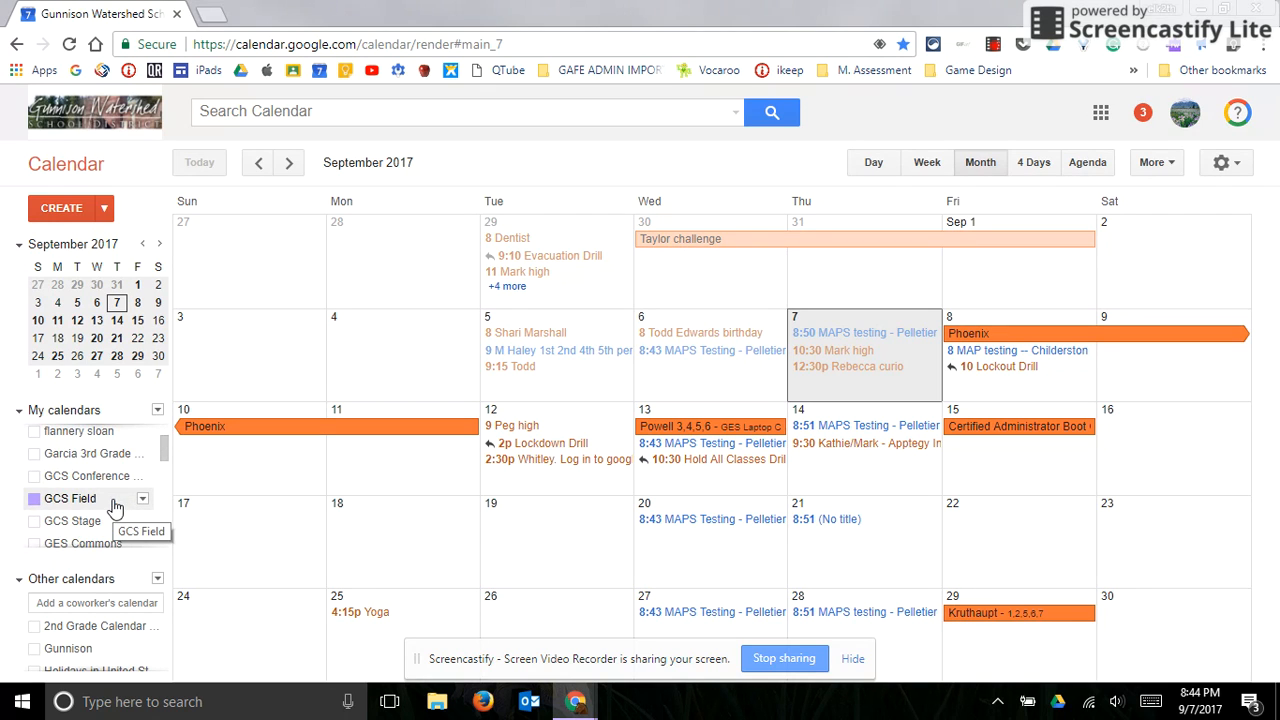
{"action": "scroll", "coordinate": [108, 505], "scroll_direction": "down", "scroll_amount": 2}
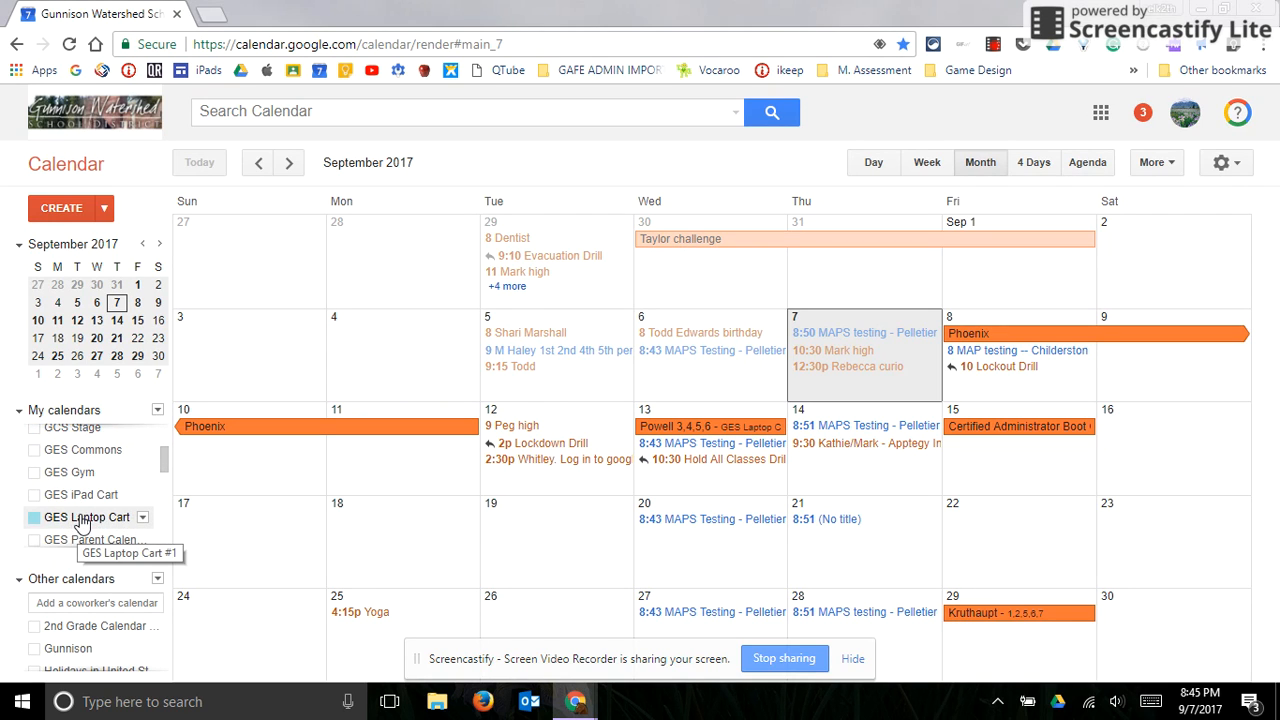
{"action": "left_click", "coordinate": [84, 520]}
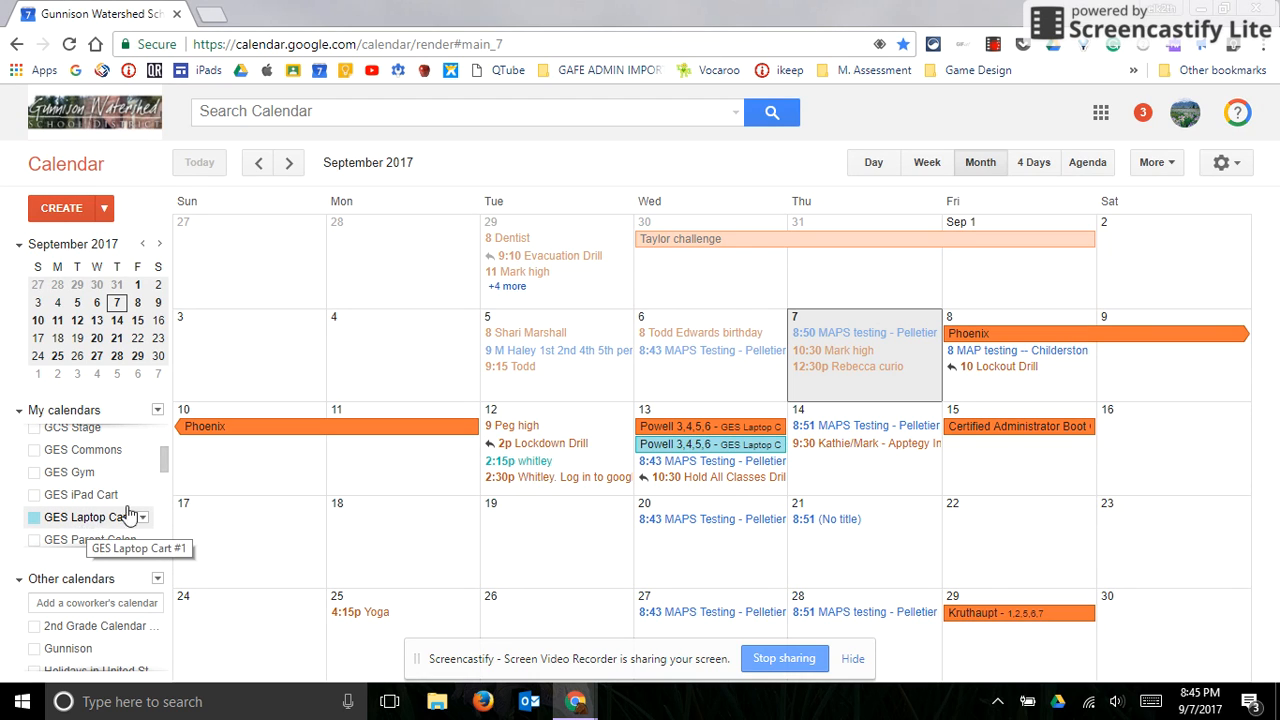
{"action": "scroll", "coordinate": [85, 480], "scroll_direction": "up", "scroll_amount": 5}
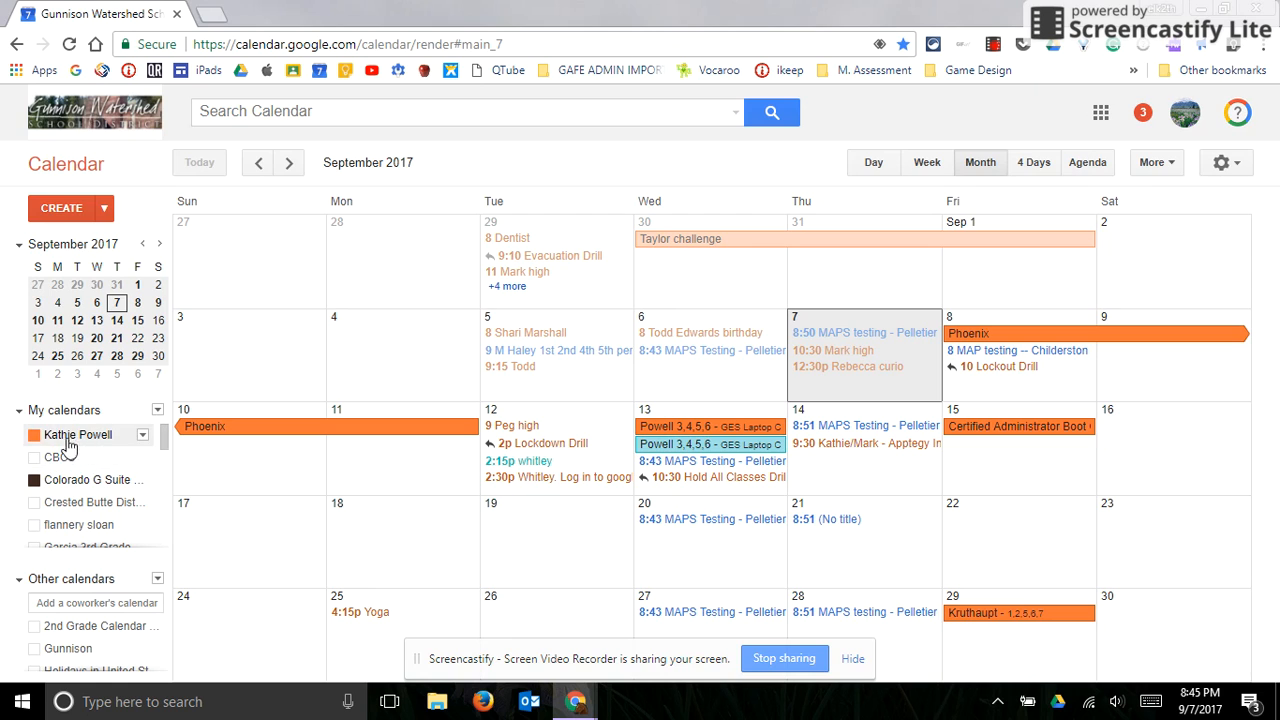
{"action": "left_click", "coordinate": [62, 458]}
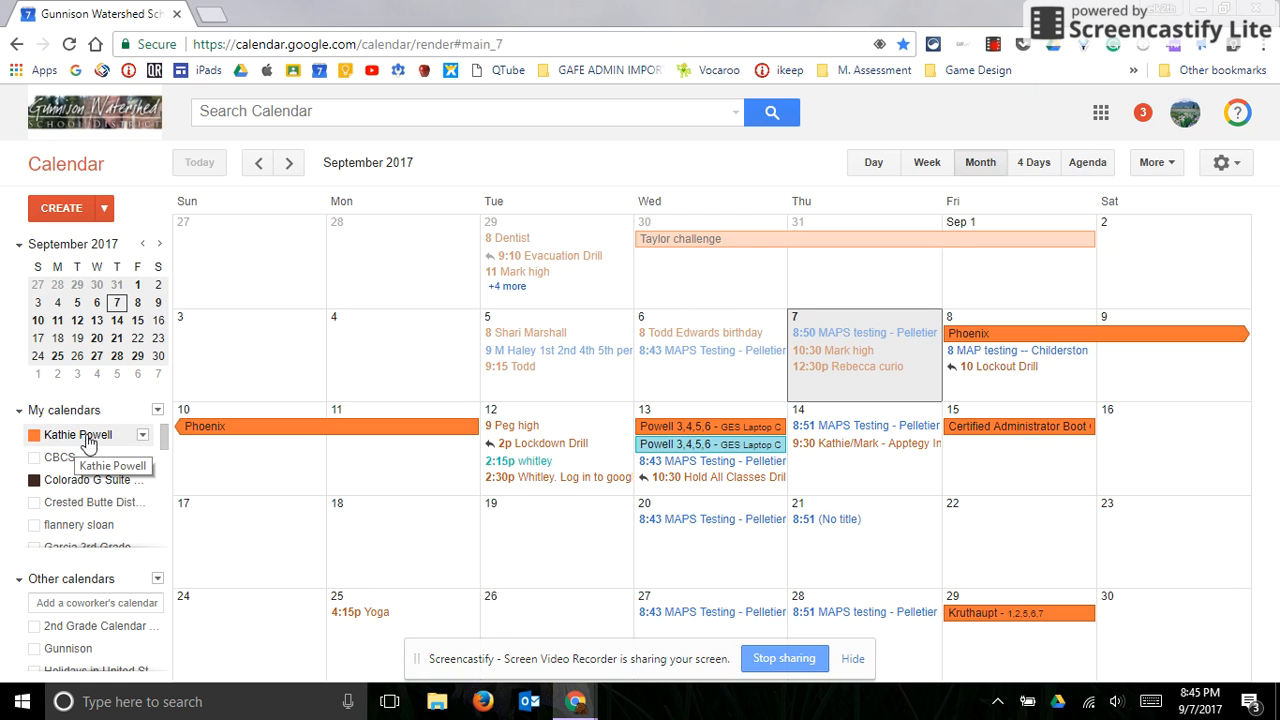
Step: Delete the all-day laptop cart event on September 13 from the owner's calendar and view the details of its resource calendar copy
{"action": "right_click", "coordinate": [741, 436]}
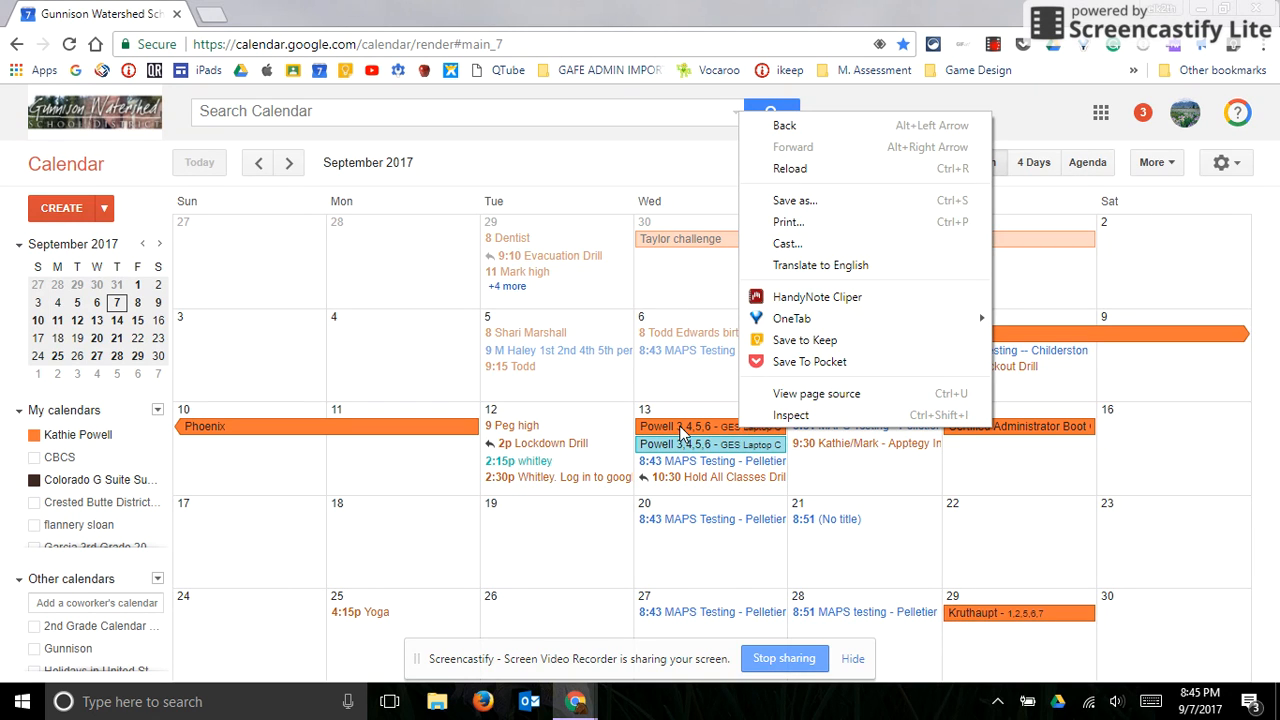
{"action": "left_click", "coordinate": [683, 428]}
{"action": "left_click", "coordinate": [748, 385]}
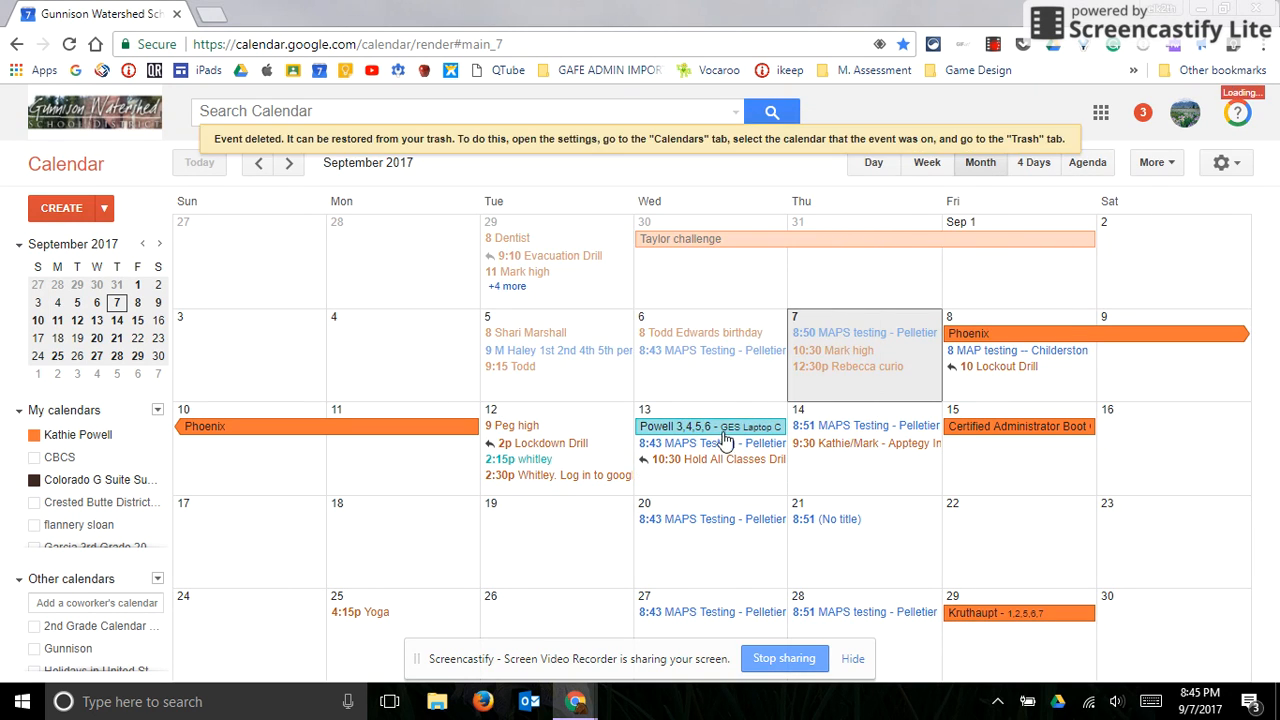
{"action": "left_click", "coordinate": [722, 433]}
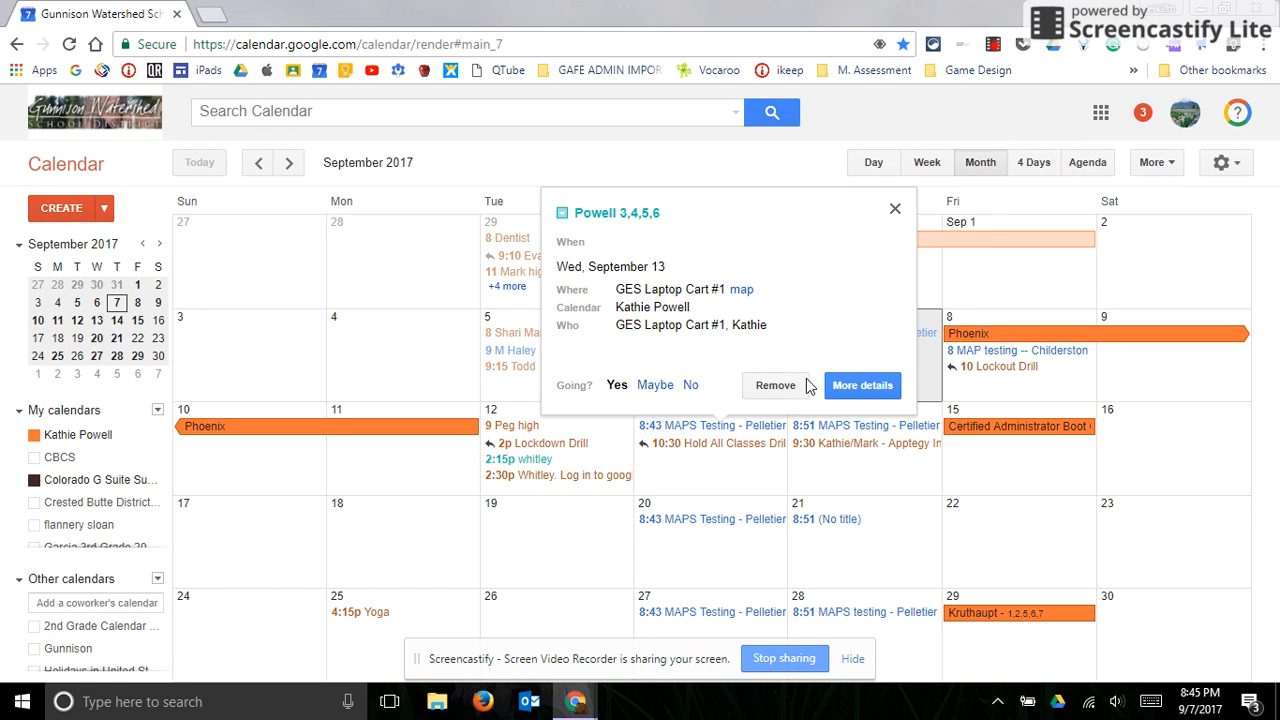
{"action": "left_click", "coordinate": [894, 212]}
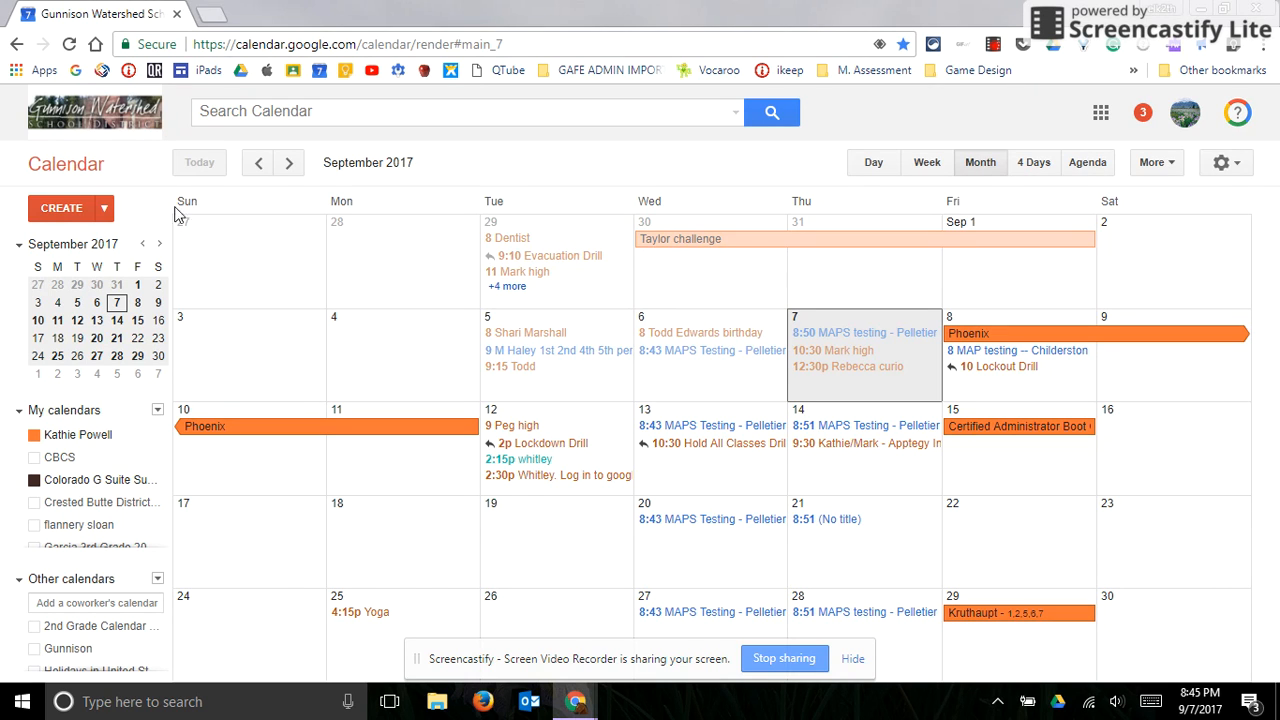
Step: Start a new calendar event
{"action": "left_click", "coordinate": [62, 207]}
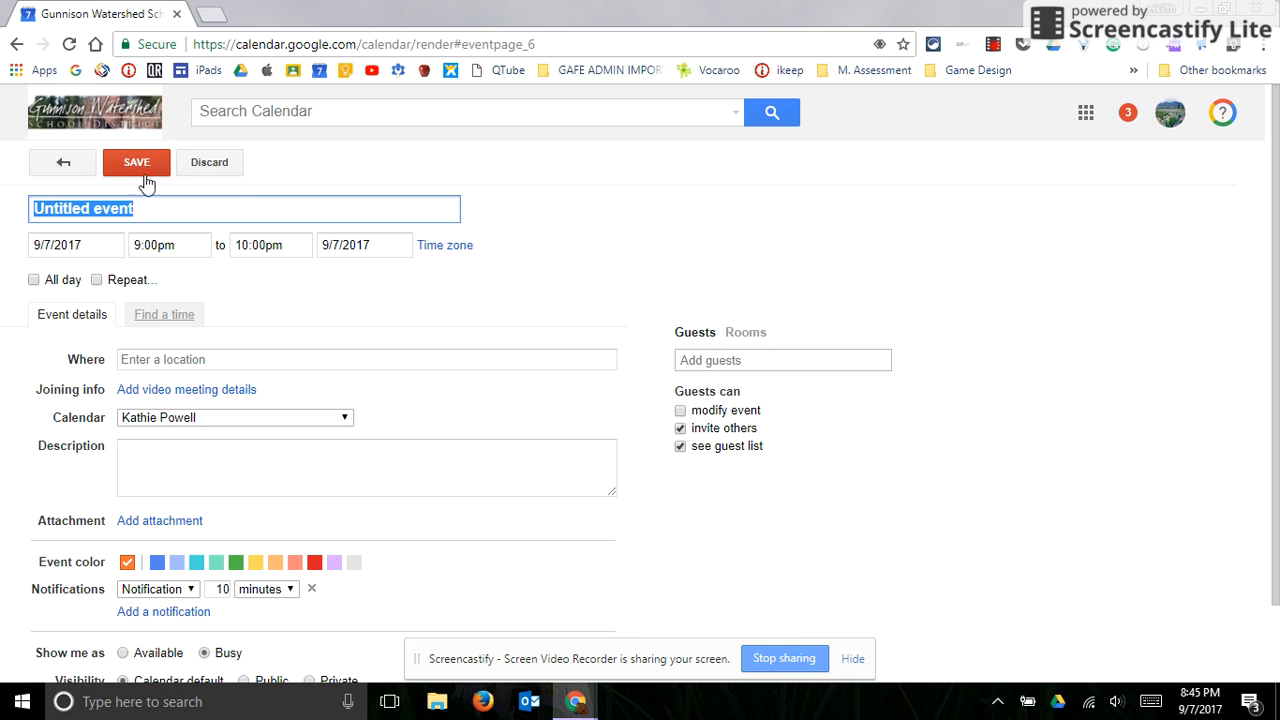